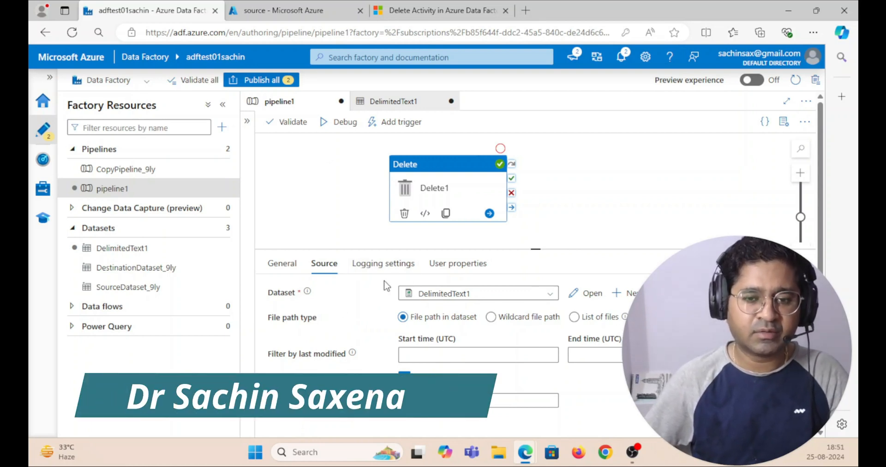
Open the sachin123 container of the storage account in the Azure portal to view its CSV files
{"action": "left_click", "coordinate": [275, 13]}
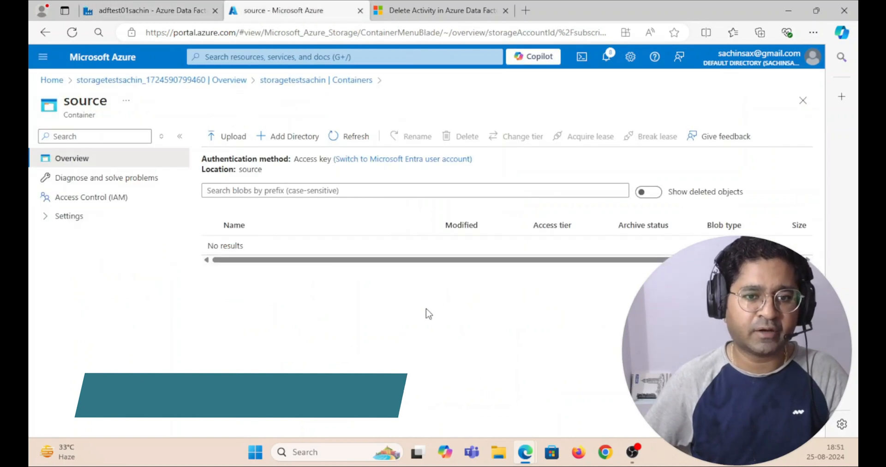
{"action": "left_click", "coordinate": [163, 82]}
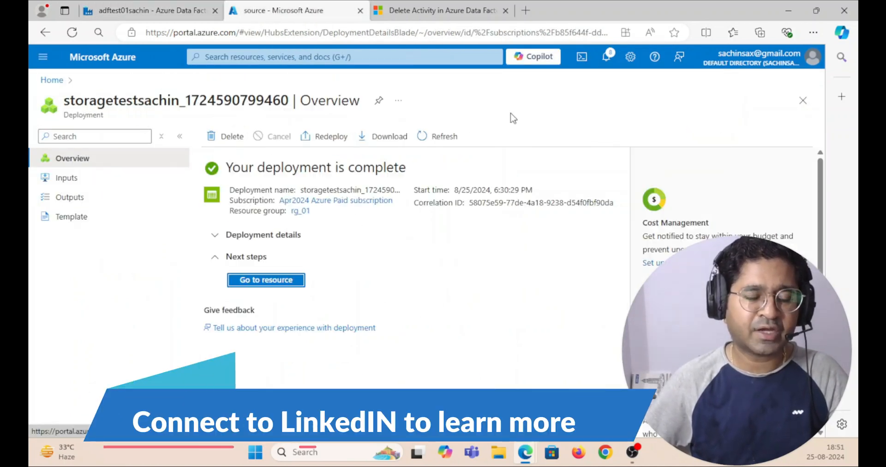
{"action": "left_click", "coordinate": [273, 281]}
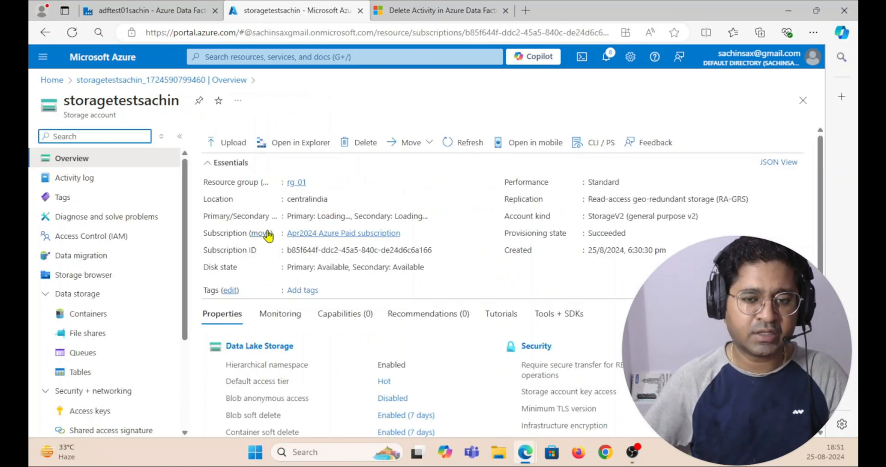
{"action": "left_click", "coordinate": [88, 322]}
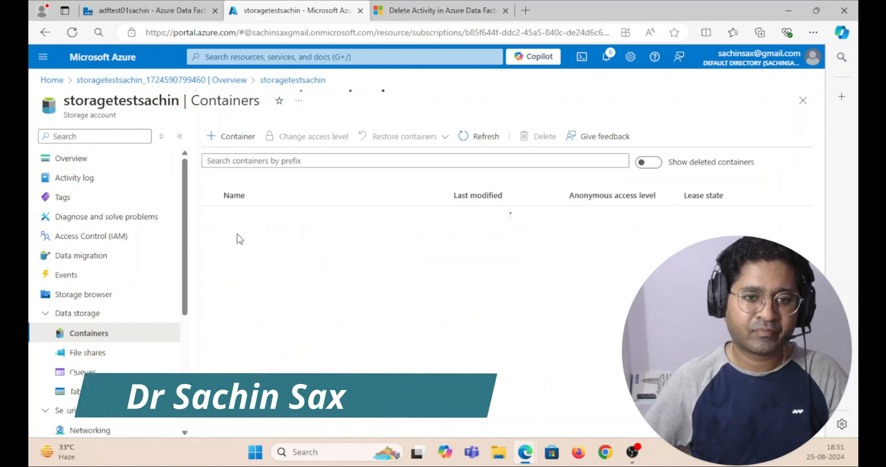
{"action": "left_click", "coordinate": [237, 237]}
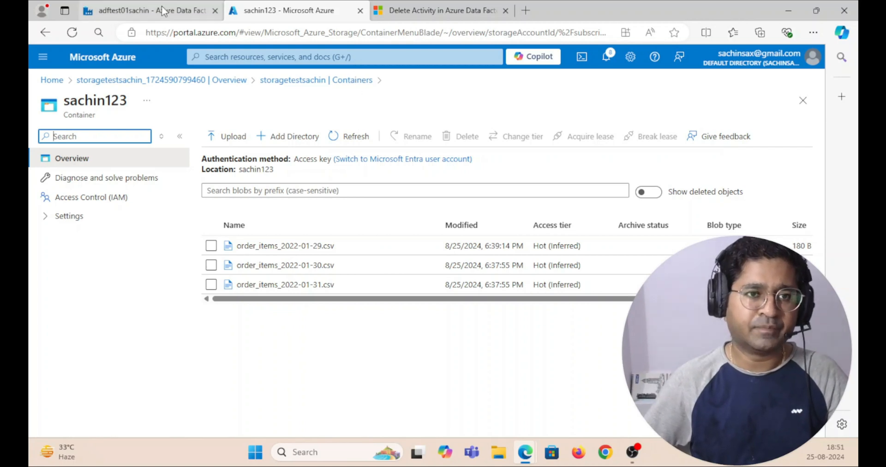
Run pipeline1 with its Delete activity in debug mode, and refresh the sachin123 container's file list
{"action": "left_click", "coordinate": [143, 10]}
{"action": "left_click", "coordinate": [592, 178]}
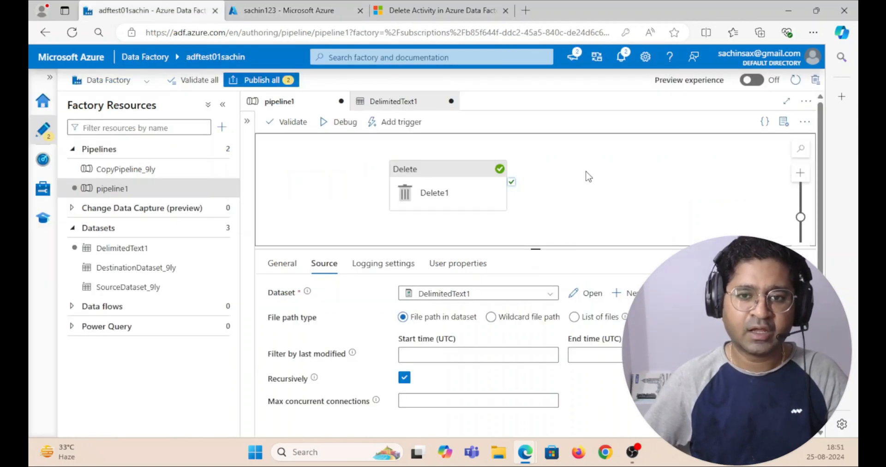
{"action": "left_click", "coordinate": [428, 191]}
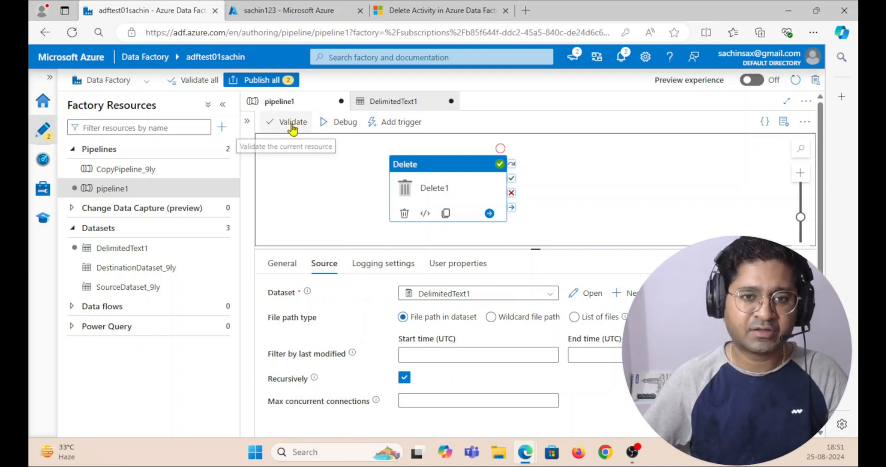
{"action": "left_click", "coordinate": [345, 123]}
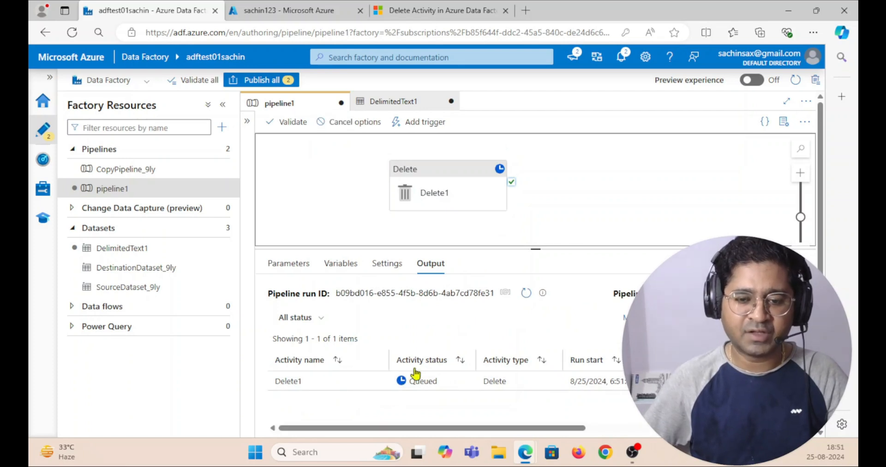
{"action": "left_click", "coordinate": [272, 11]}
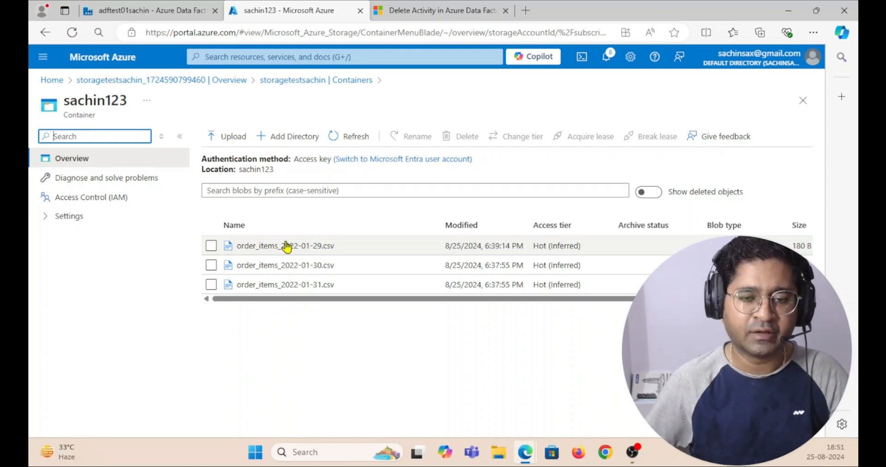
{"action": "left_click", "coordinate": [354, 136]}
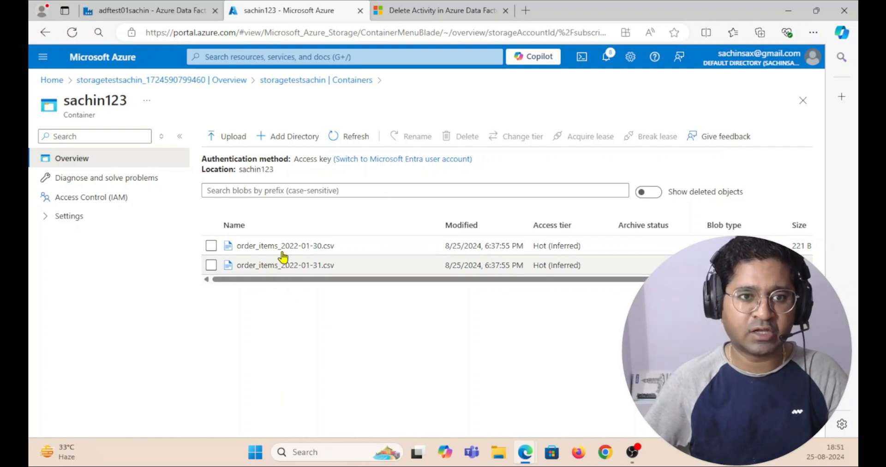
Remove the Delete1 activity in Data Factory and close pipeline1, discarding its unsaved changes
{"action": "left_click", "coordinate": [128, 12]}
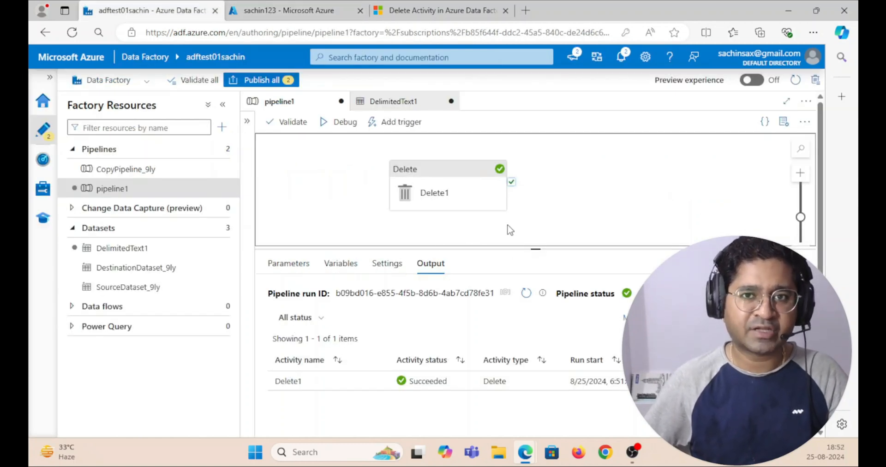
{"action": "left_click", "coordinate": [426, 189]}
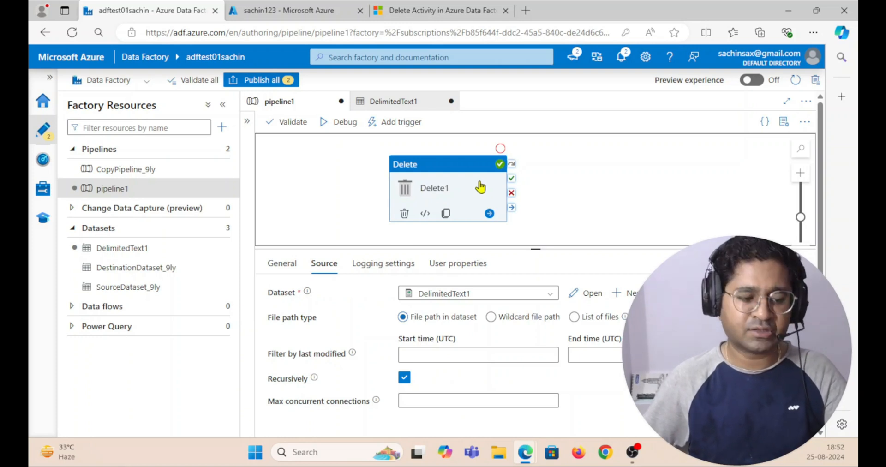
{"action": "key", "text": "Delete"}
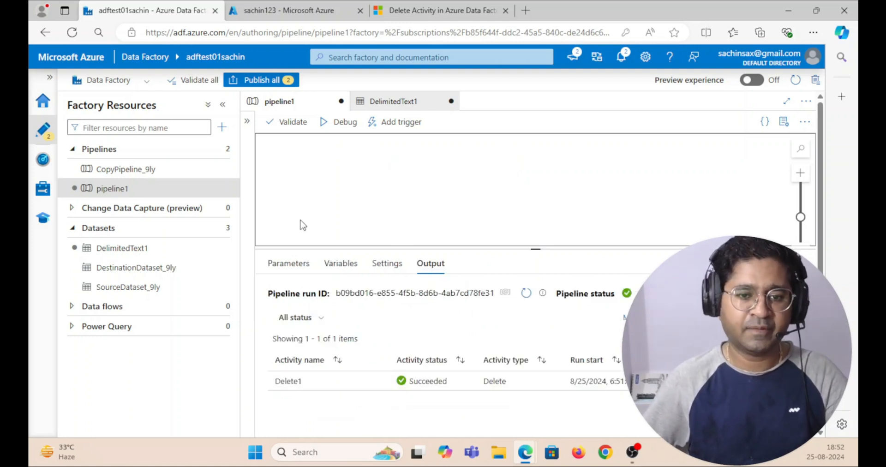
{"action": "left_click", "coordinate": [341, 101]}
{"action": "left_click", "coordinate": [421, 277]}
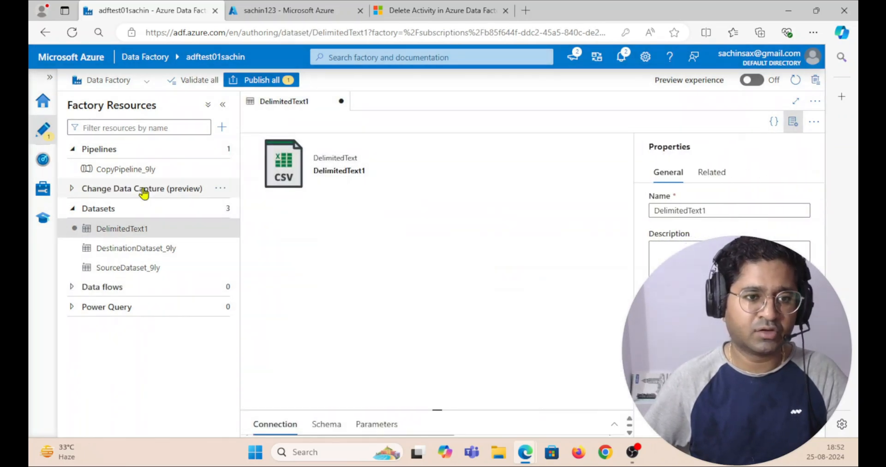
Delete the CopyPipeline_9ly pipeline from the factory resources
{"action": "left_click", "coordinate": [217, 170]}
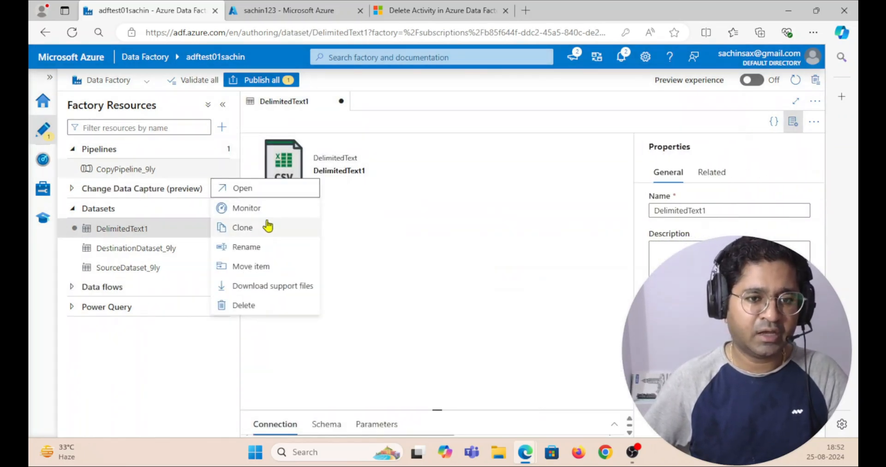
{"action": "left_click", "coordinate": [244, 306]}
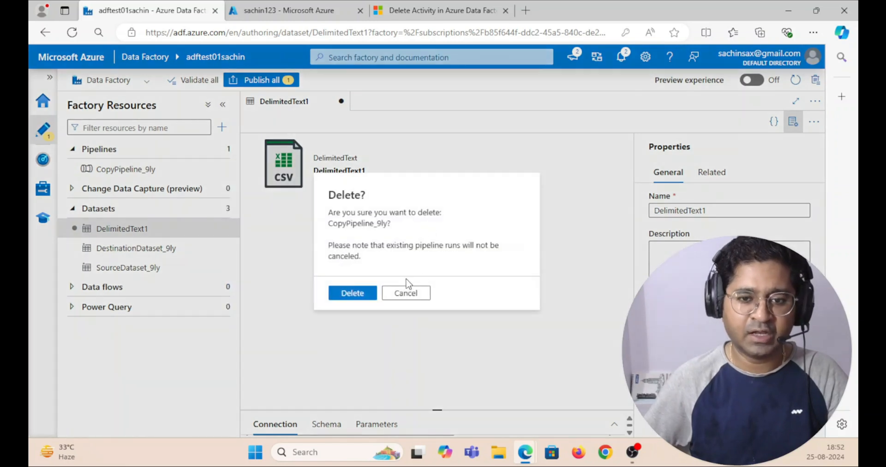
{"action": "left_click", "coordinate": [358, 298]}
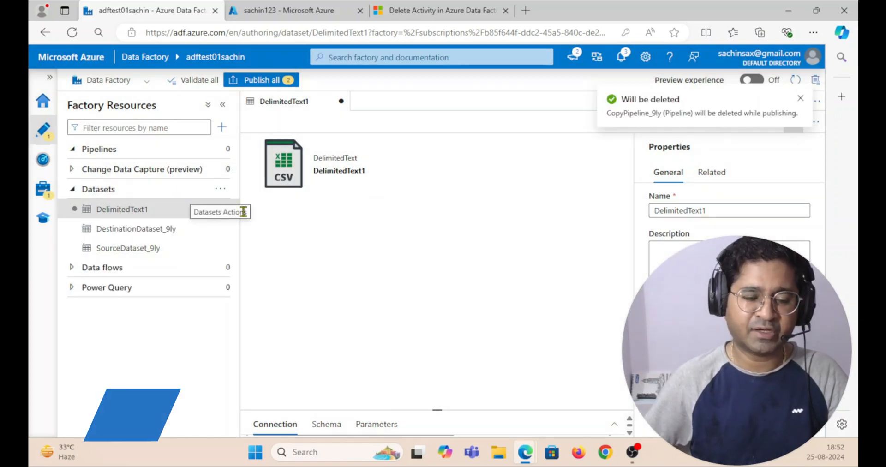
Return to the storage account in the Azure portal and open its source container
{"action": "left_click", "coordinate": [280, 6]}
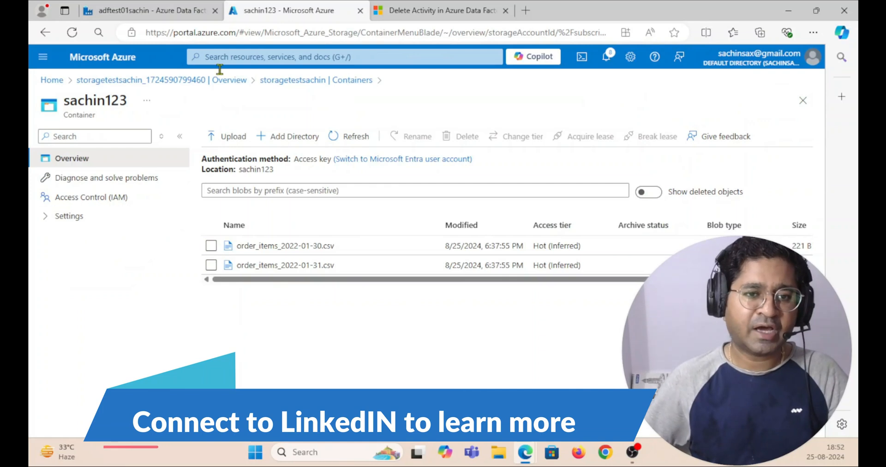
{"action": "left_click", "coordinate": [111, 81]}
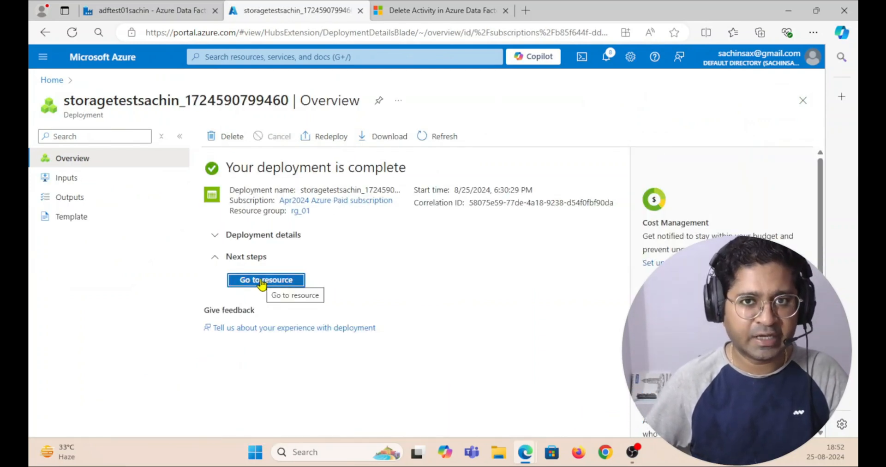
{"action": "left_click", "coordinate": [262, 282]}
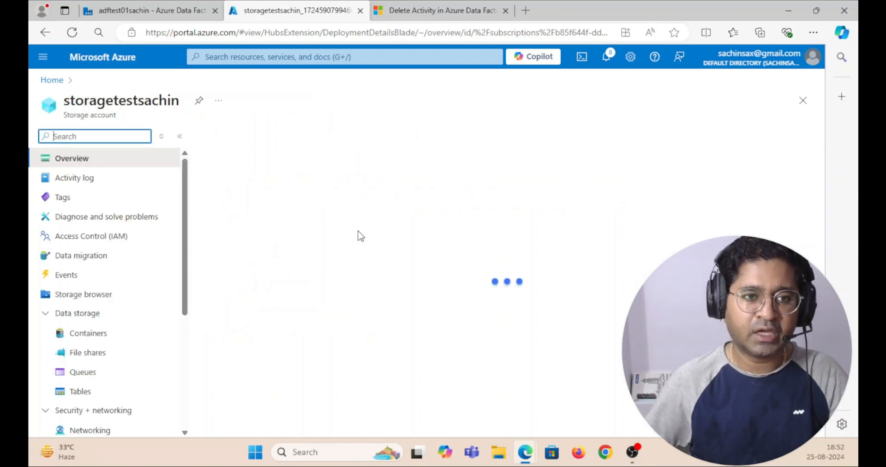
{"action": "left_click", "coordinate": [92, 335]}
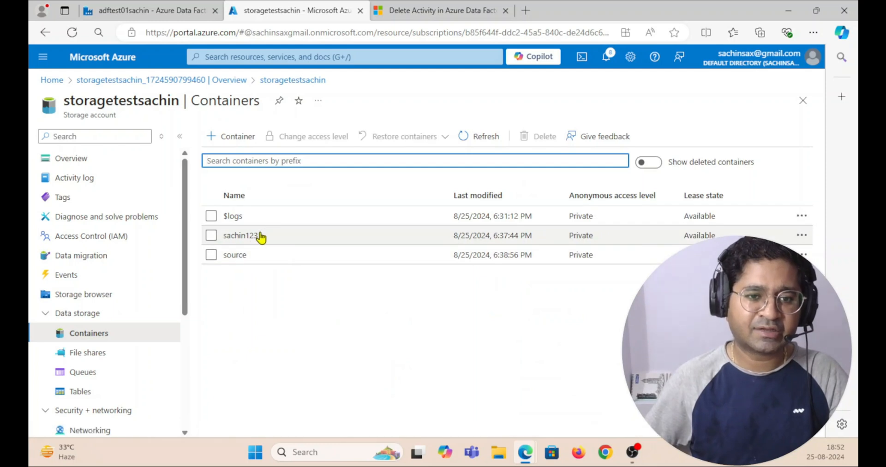
{"action": "left_click", "coordinate": [235, 255]}
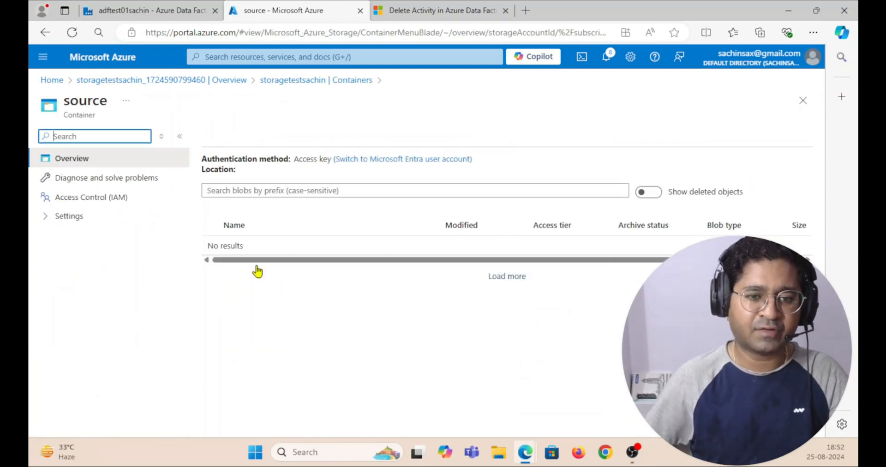
Delete the existing folder from the source container
{"action": "left_click", "coordinate": [211, 246]}
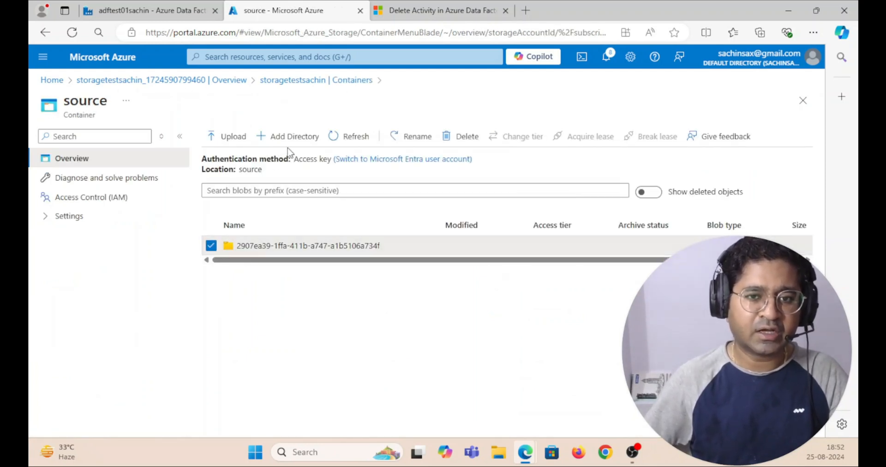
{"action": "left_click", "coordinate": [460, 137]}
{"action": "left_click", "coordinate": [429, 357]}
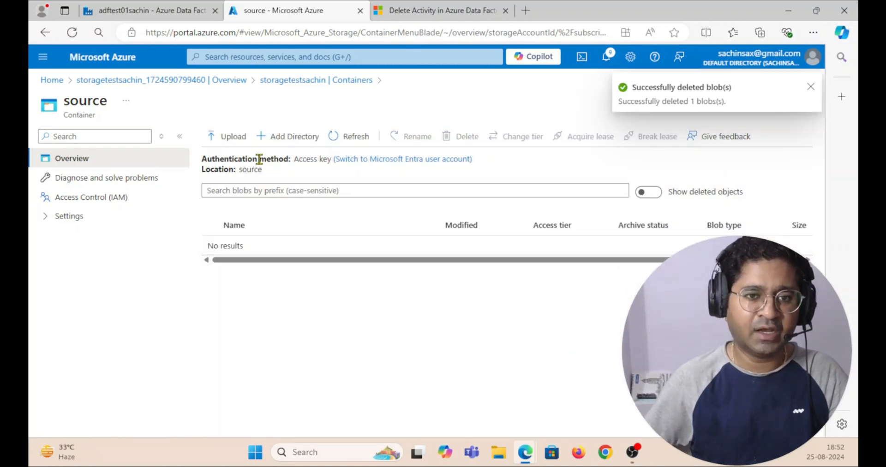
Add a directory named source_directory to the source container and open it
{"action": "left_click", "coordinate": [291, 138]}
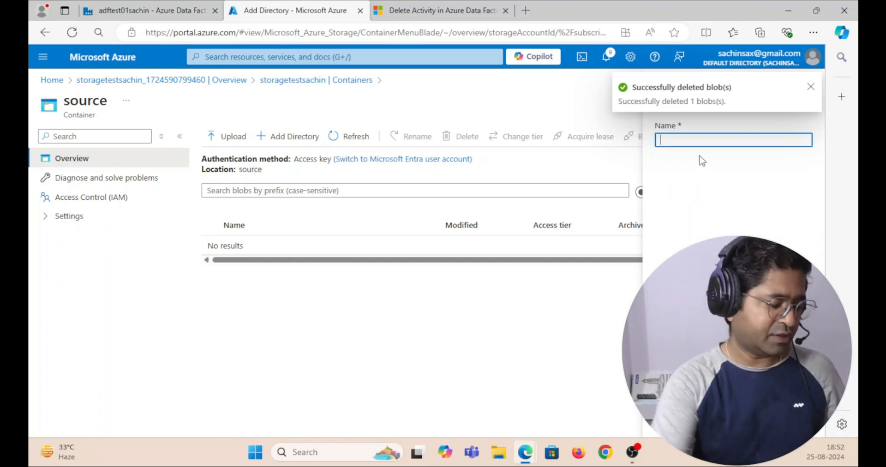
{"action": "type", "text": "sou"}
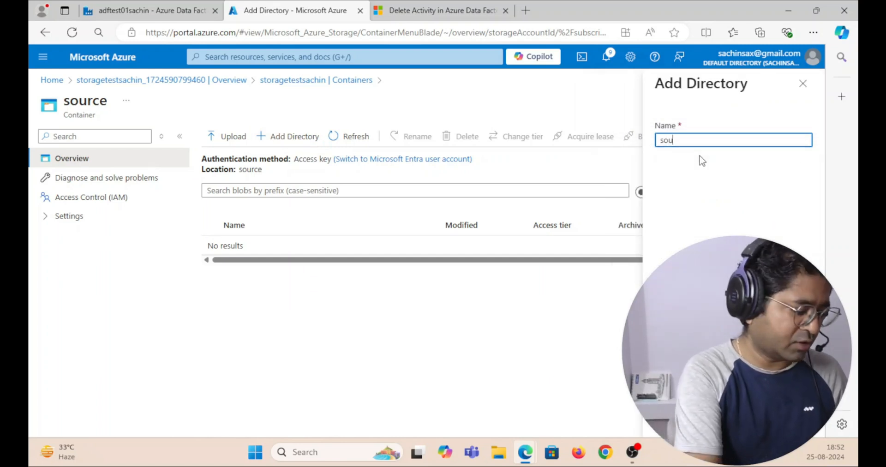
{"action": "type", "text": "rce_d"}
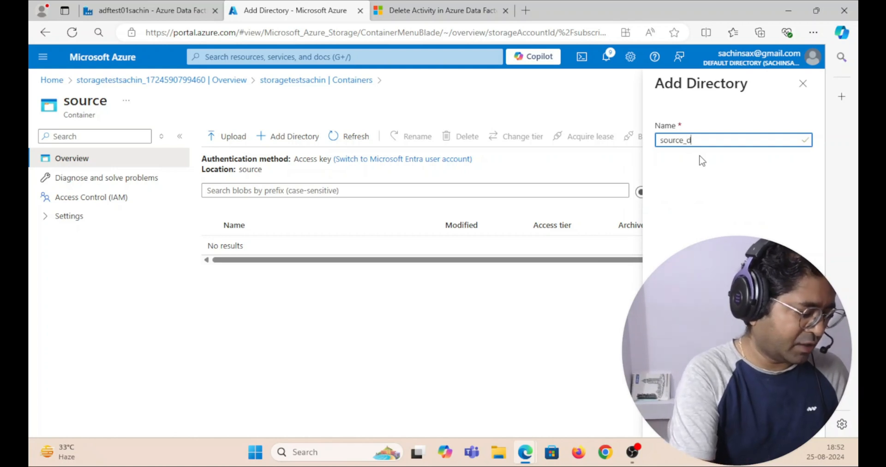
{"action": "type", "text": "irectory"}
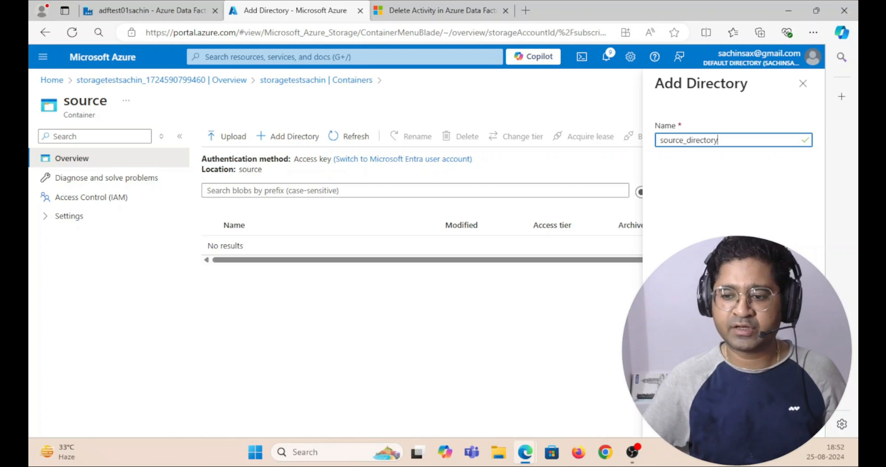
{"action": "left_click", "coordinate": [670, 422]}
{"action": "left_click", "coordinate": [253, 247]}
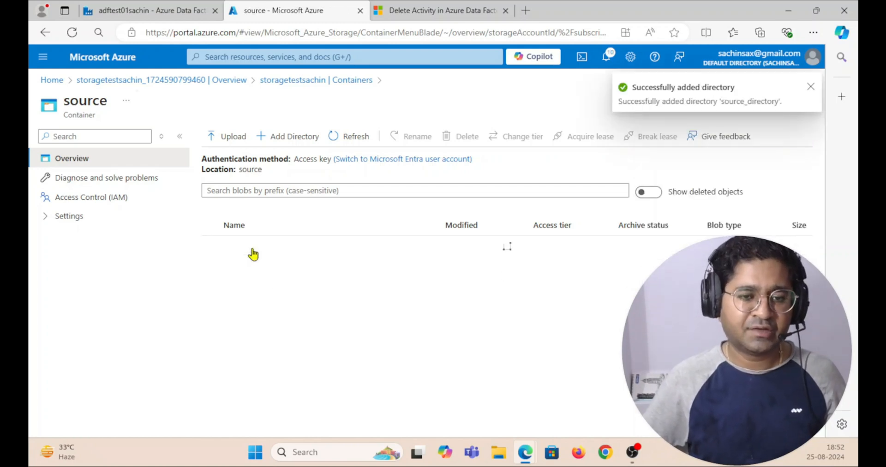
{"action": "left_click", "coordinate": [298, 136]}
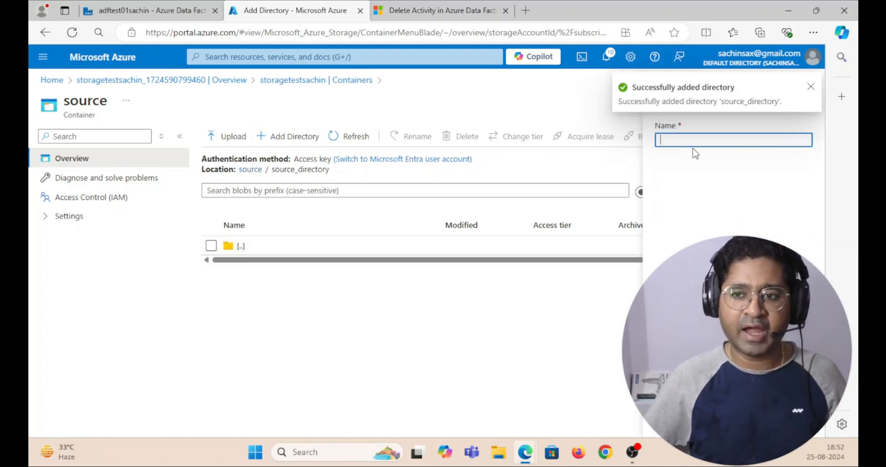
{"action": "type", "text": "sub"}
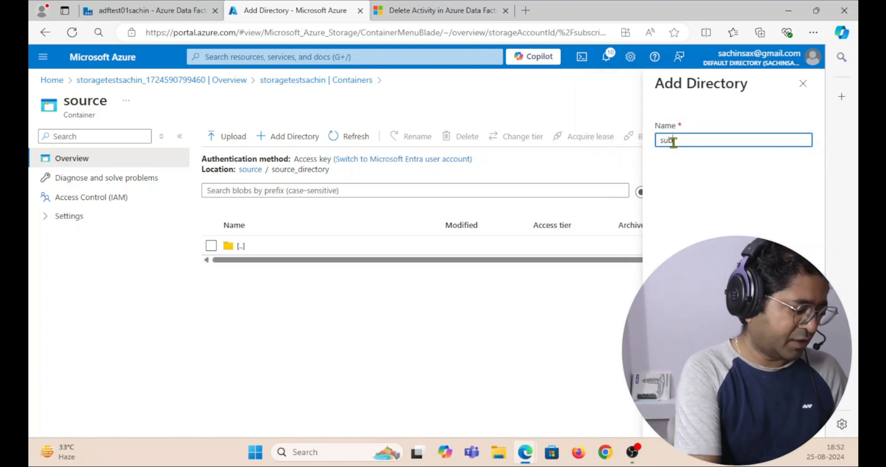
{"action": "type", "text": "d"}
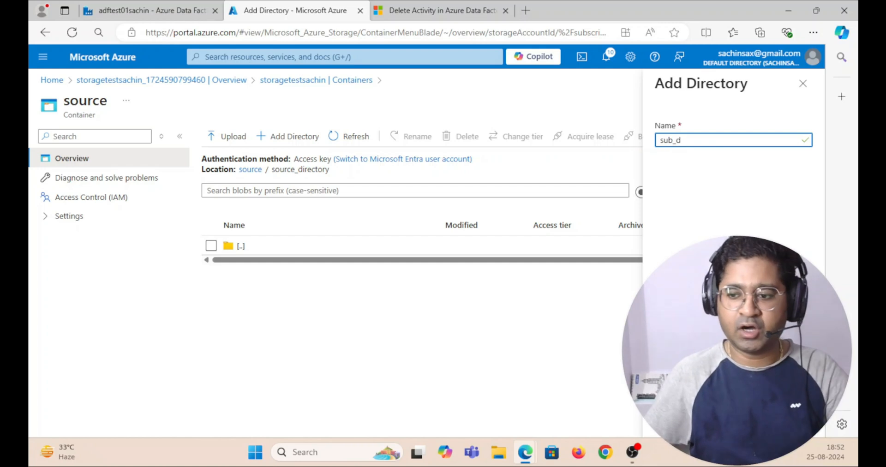
{"action": "left_click", "coordinate": [803, 83]}
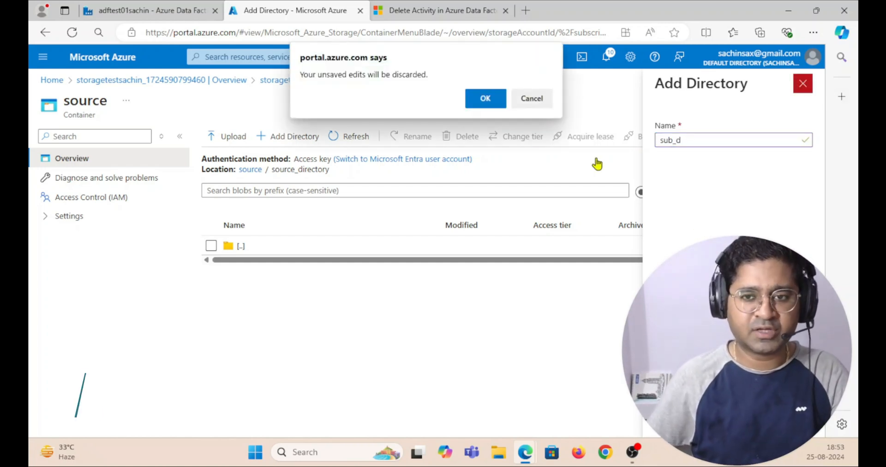
{"action": "left_click", "coordinate": [485, 97]}
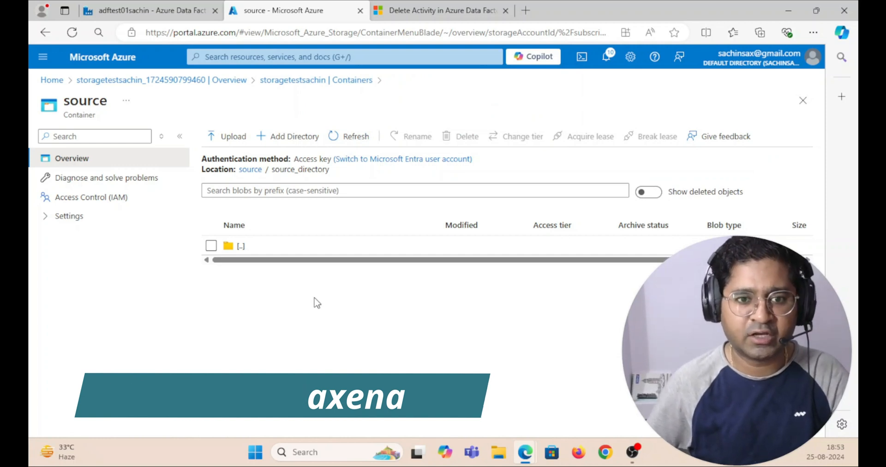
Upload the order_items_2022-01-29, order_items_2022-01-30 and order_items_2022-01-31 CSV files into source_directory
{"action": "left_click", "coordinate": [231, 138]}
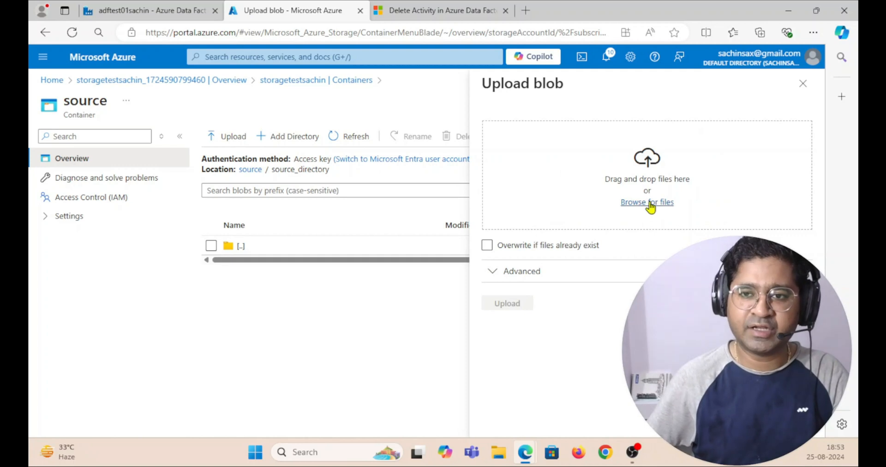
{"action": "left_click", "coordinate": [651, 206]}
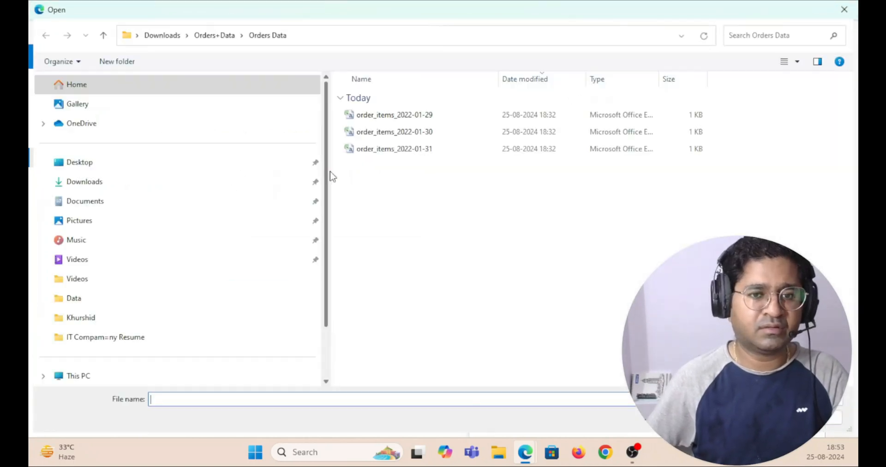
{"action": "left_click_drag", "start_coordinate": [396, 170], "coordinate": [396, 107]}
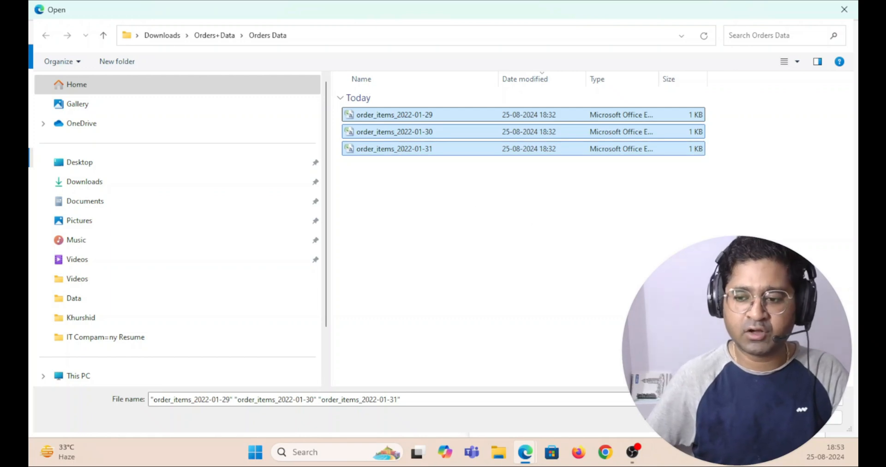
{"action": "left_click", "coordinate": [755, 418]}
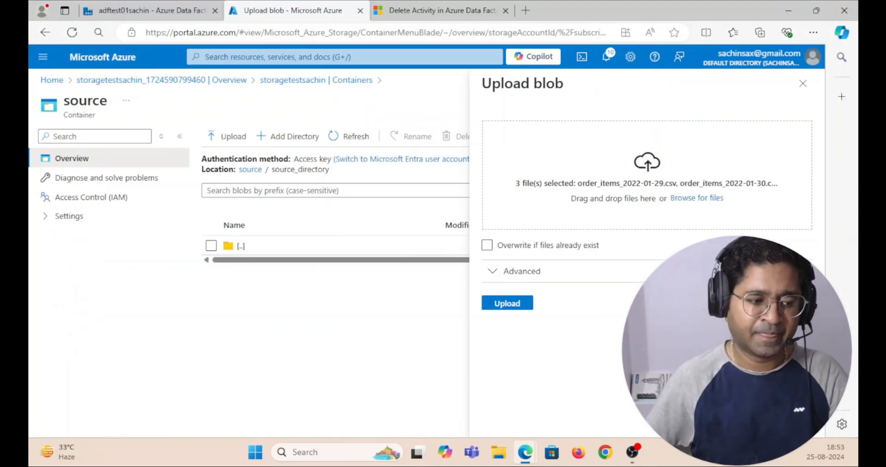
{"action": "left_click", "coordinate": [518, 306]}
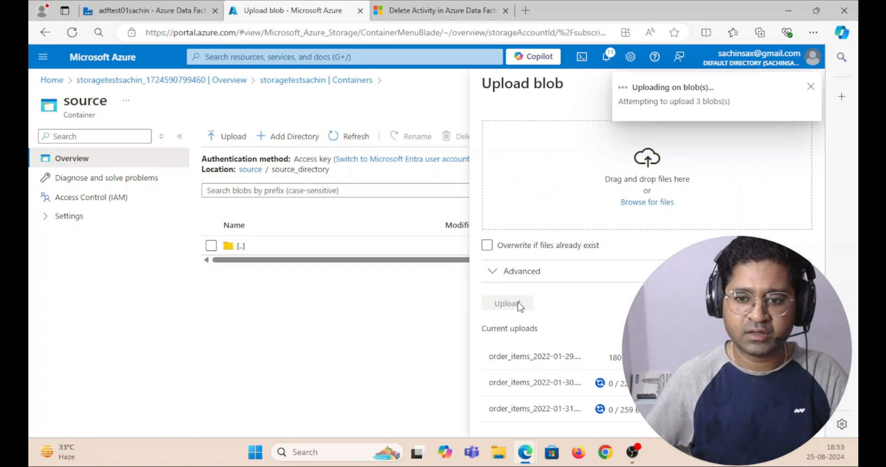
Return to the storage account's container list and reopen source_directory in the source container to check the uploaded files
{"action": "left_click", "coordinate": [282, 81]}
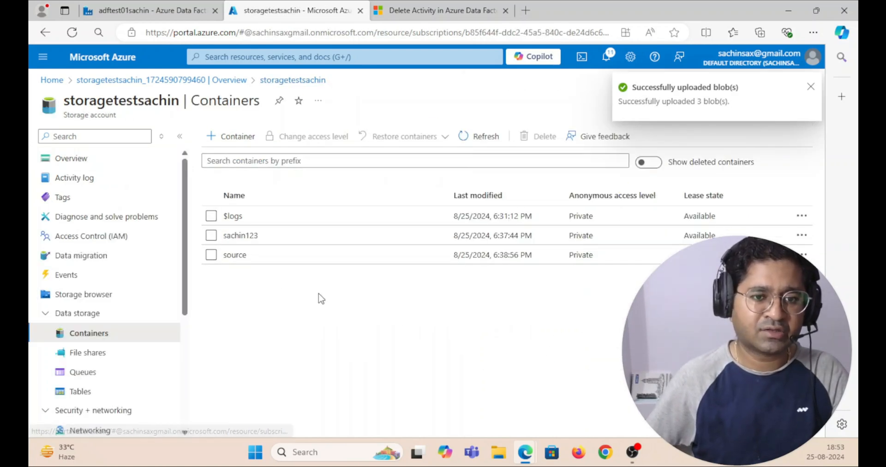
{"action": "left_click", "coordinate": [235, 255]}
{"action": "left_click", "coordinate": [244, 247]}
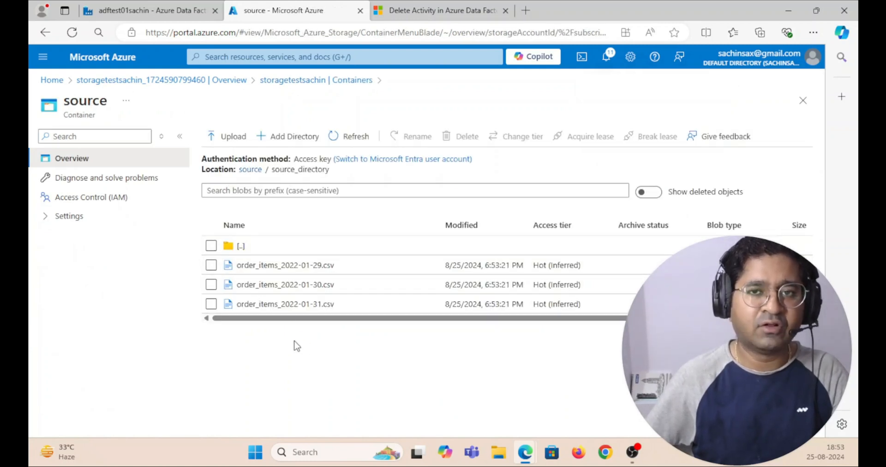
Switch to Azure Data Factory and create a new pipeline in the factory resources
{"action": "left_click", "coordinate": [153, 13]}
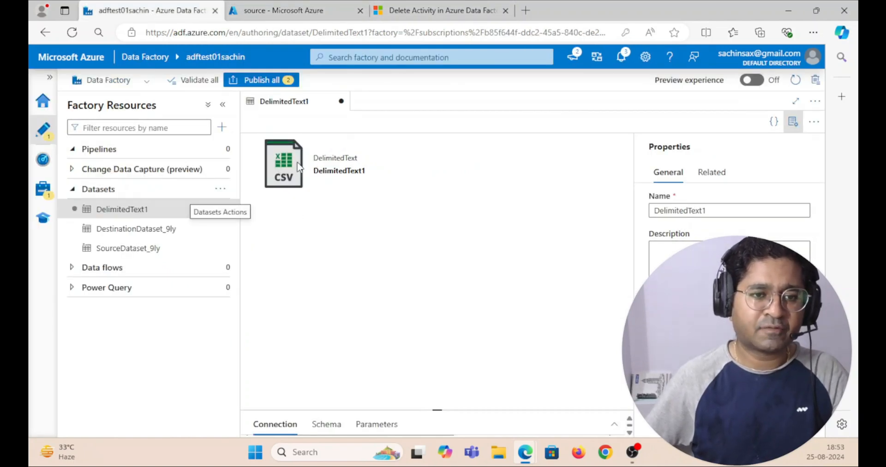
{"action": "left_click", "coordinate": [123, 148]}
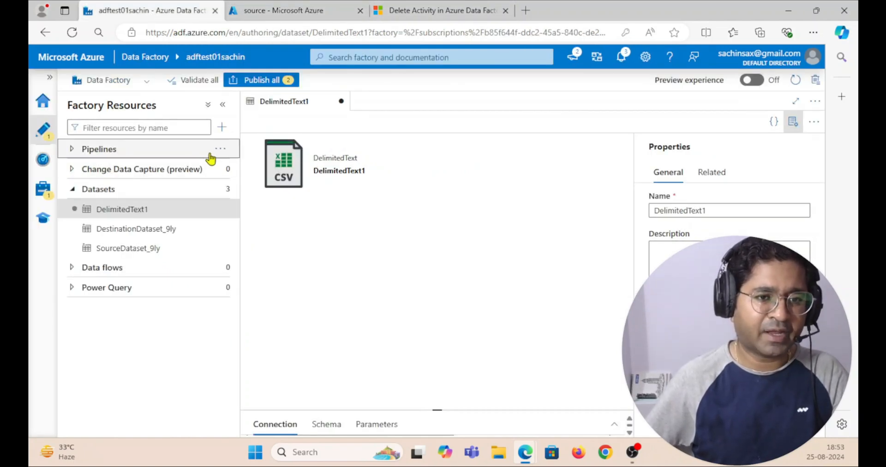
{"action": "left_click", "coordinate": [221, 149]}
{"action": "left_click", "coordinate": [258, 173]}
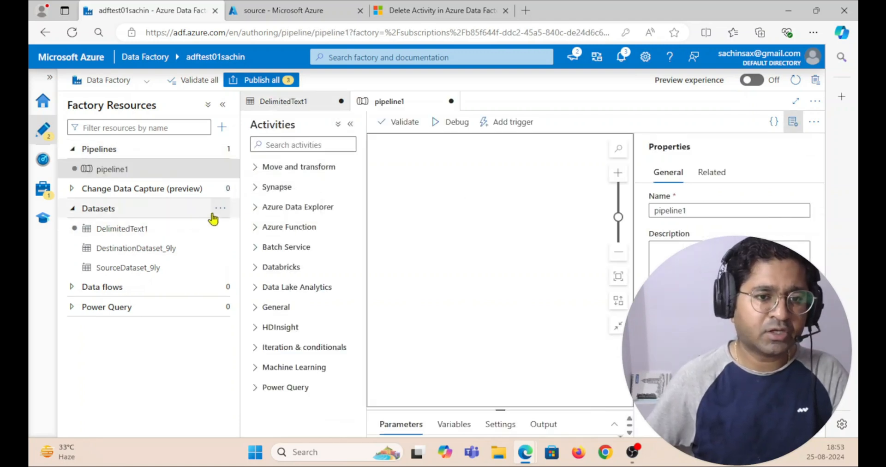
Start a new dataset using the Azure Data Lake Storage Gen2 data store and the DelimitedText format
{"action": "left_click", "coordinate": [220, 209]}
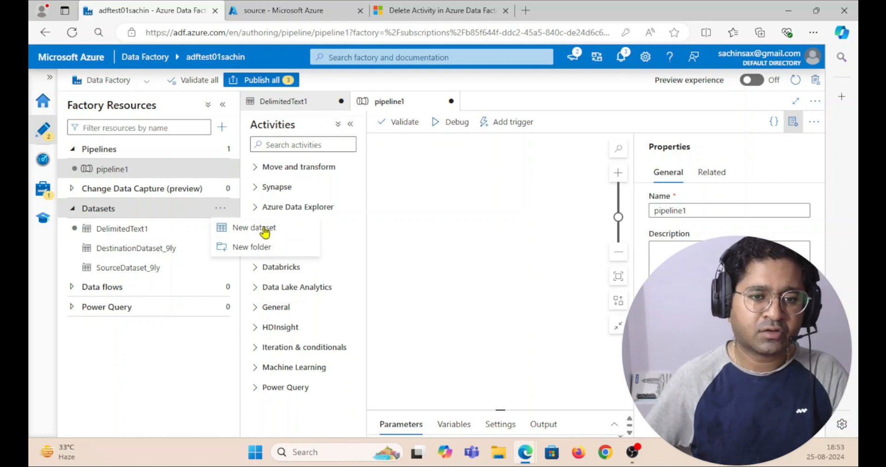
{"action": "left_click", "coordinate": [265, 229]}
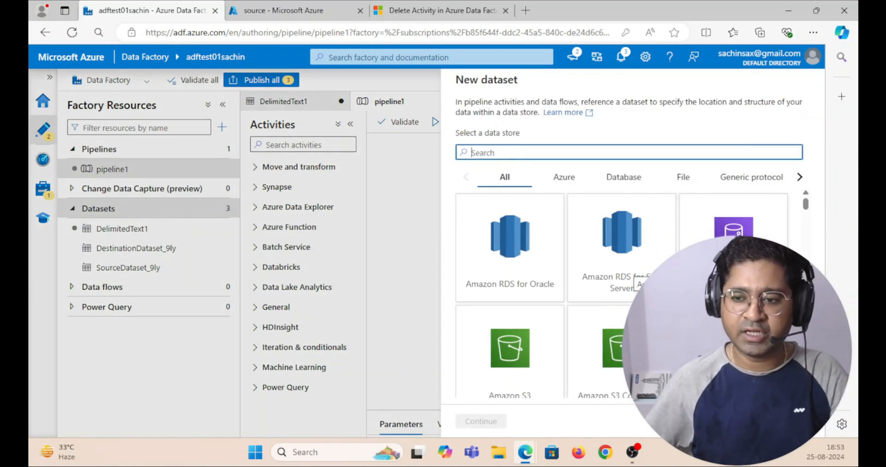
{"action": "scroll", "coordinate": [577, 295], "scroll_direction": "down", "scroll_amount": 1}
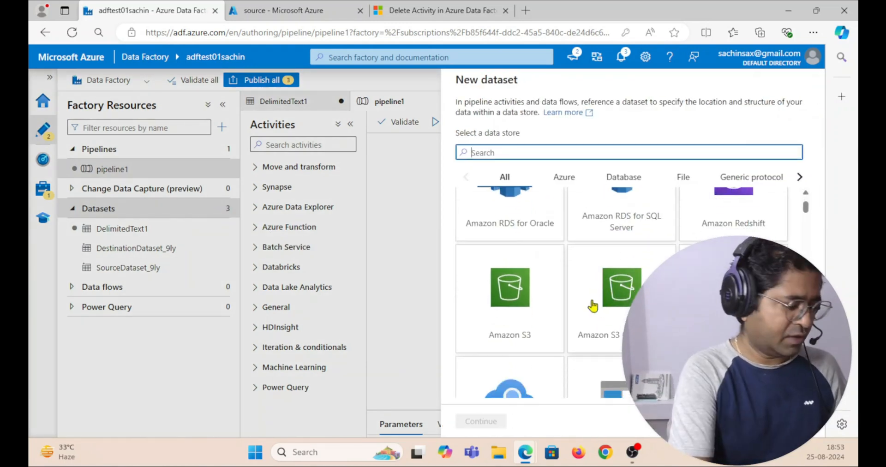
{"action": "type", "text": "lake"}
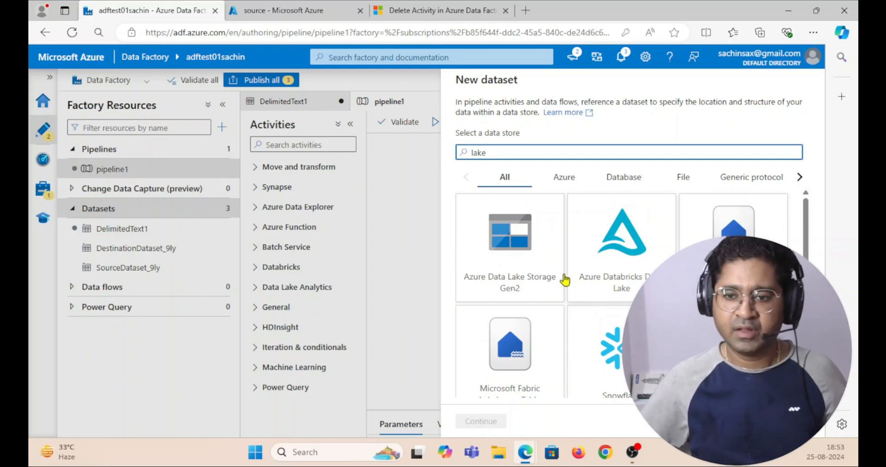
{"action": "left_click", "coordinate": [525, 255]}
{"action": "left_click", "coordinate": [488, 422]}
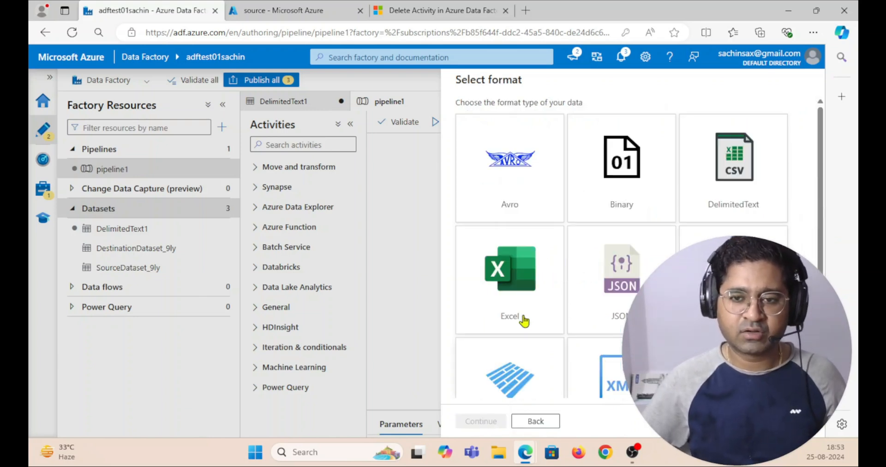
{"action": "left_click", "coordinate": [724, 161]}
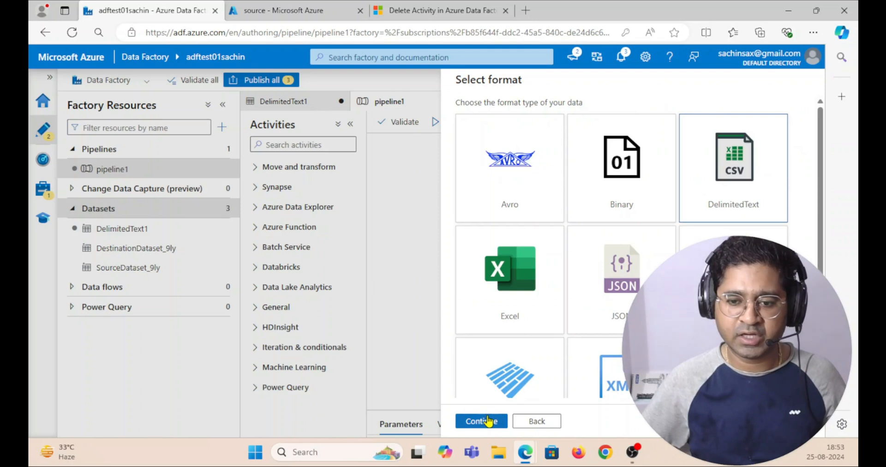
{"action": "left_click", "coordinate": [487, 422]}
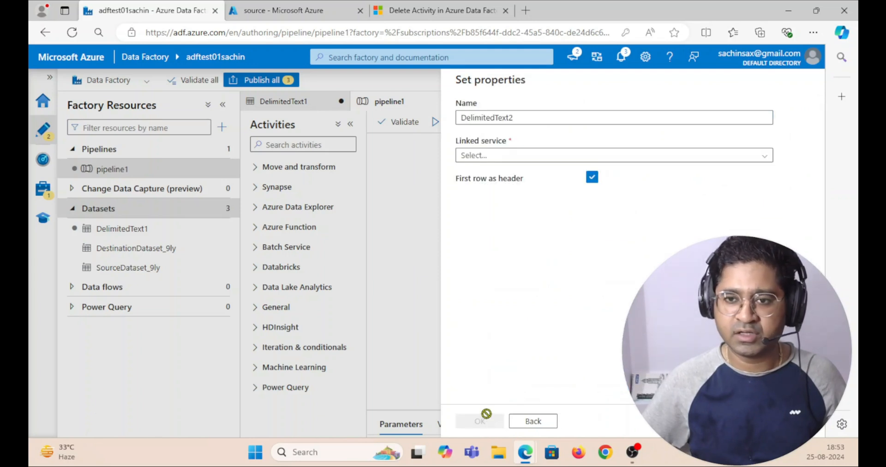
Name the new dataset delete_dataset
{"action": "double_click", "coordinate": [521, 118]}
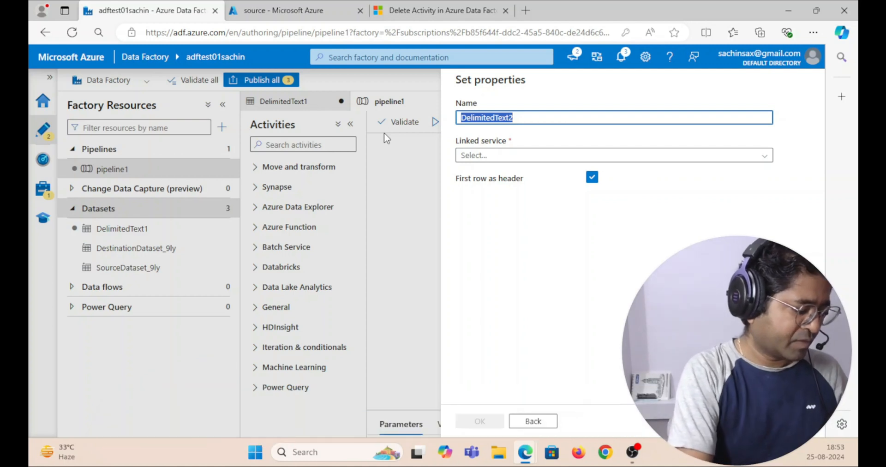
{"action": "type", "text": "delete_"}
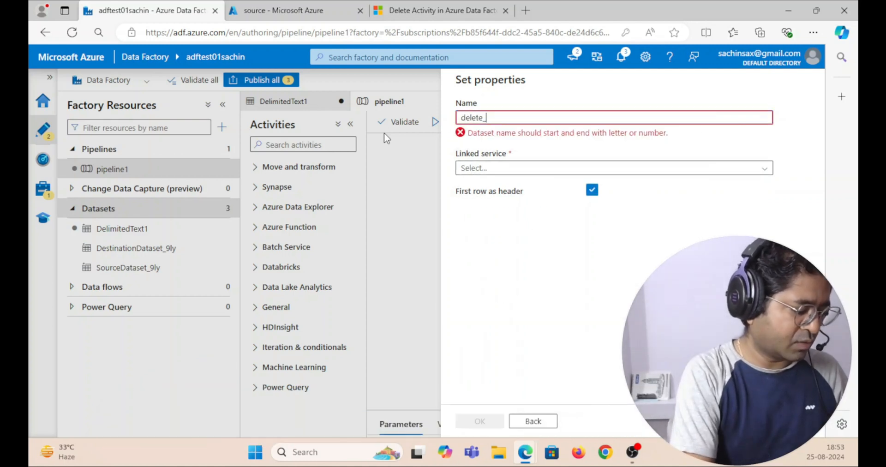
{"action": "type", "text": "dataset"}
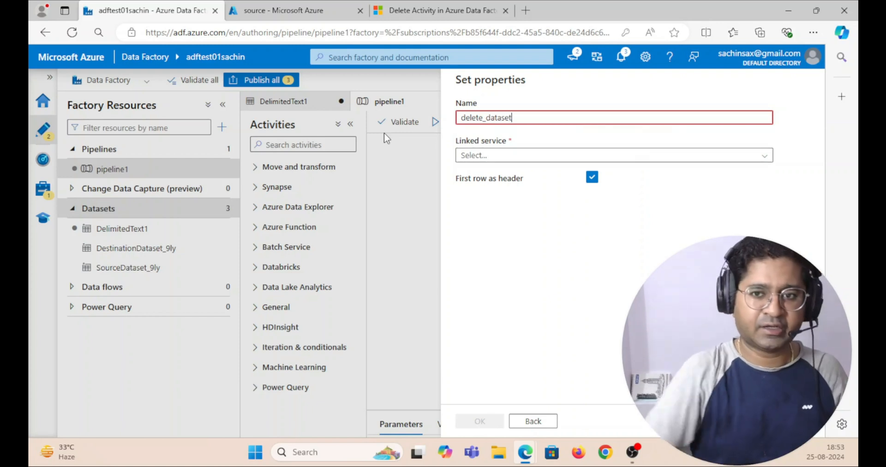
Start a new linked service for the dataset and name it ls_delete_activity
{"action": "left_click", "coordinate": [480, 156]}
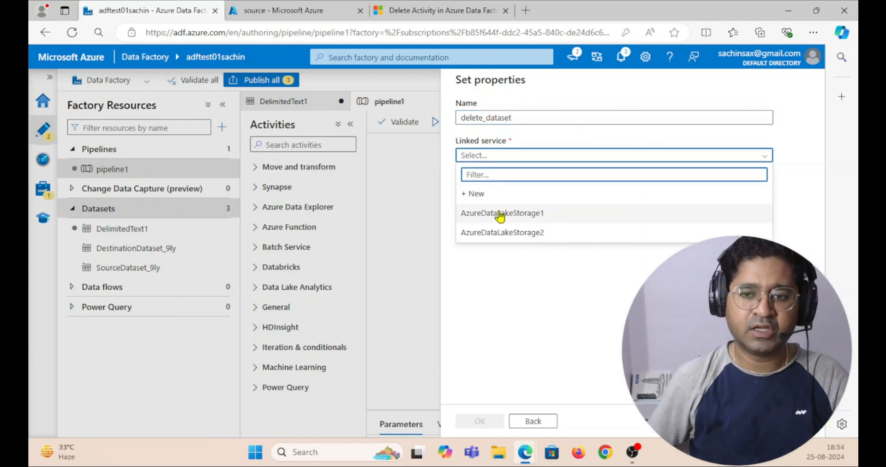
{"action": "left_click", "coordinate": [475, 195]}
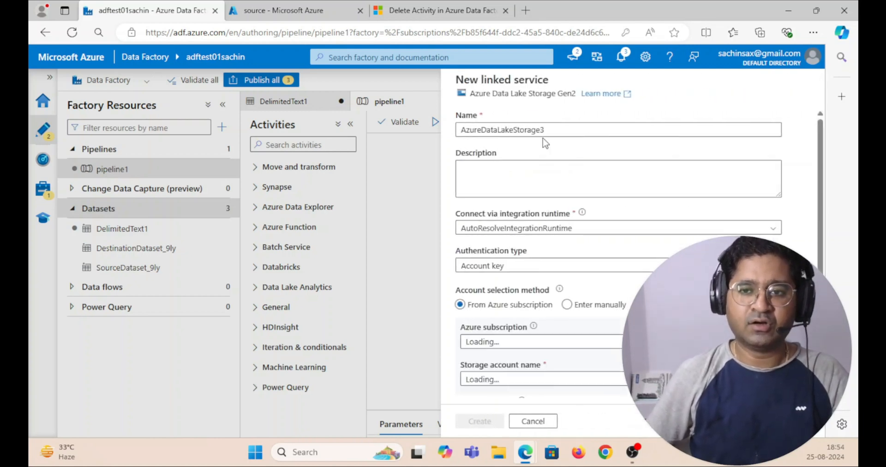
{"action": "key", "text": "BackSpace"}
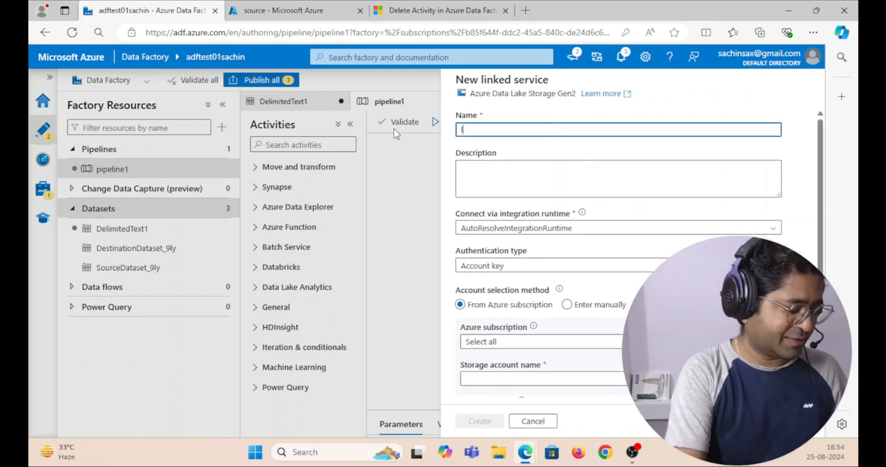
{"action": "type", "text": "ls_delete_acti"}
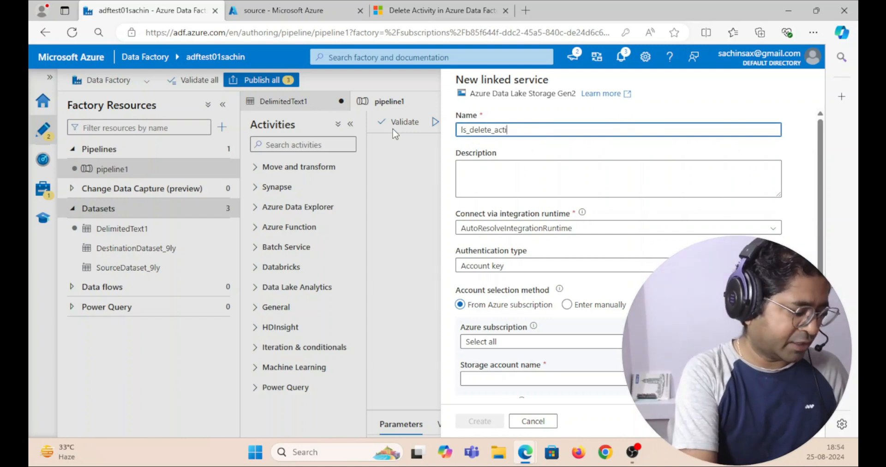
{"action": "type", "text": "vity"}
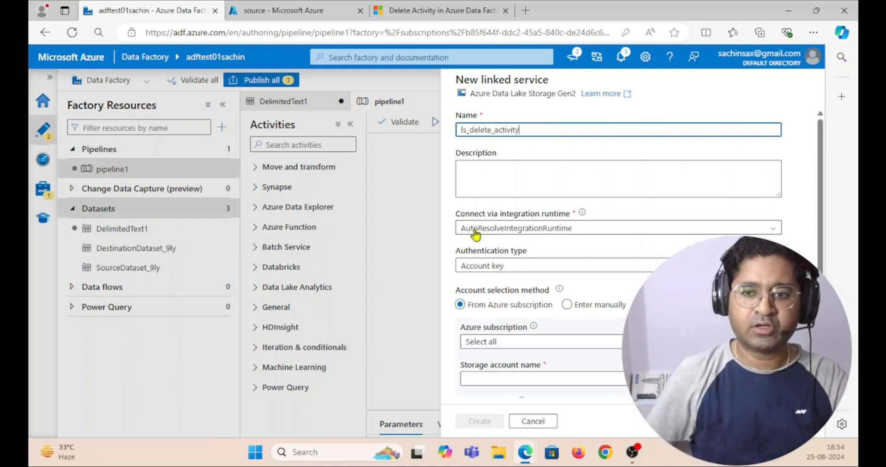
Assign the Apr2024 Azure Paid subscription and its available storage account to the linked service, test the connection and create the service
{"action": "left_click", "coordinate": [615, 230]}
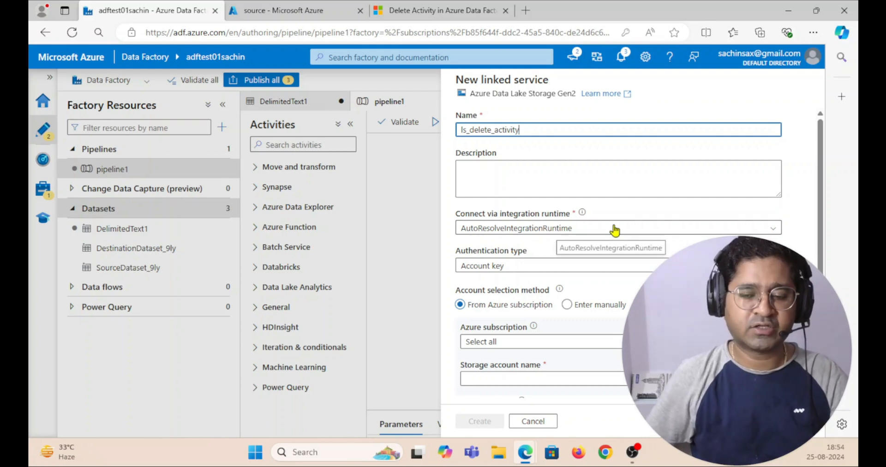
{"action": "left_click", "coordinate": [615, 230]}
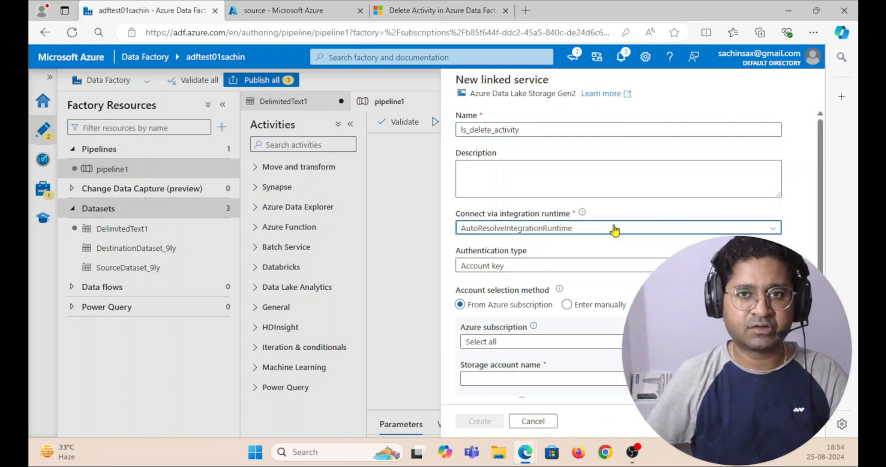
{"action": "left_click", "coordinate": [525, 270]}
{"action": "left_click", "coordinate": [525, 270]}
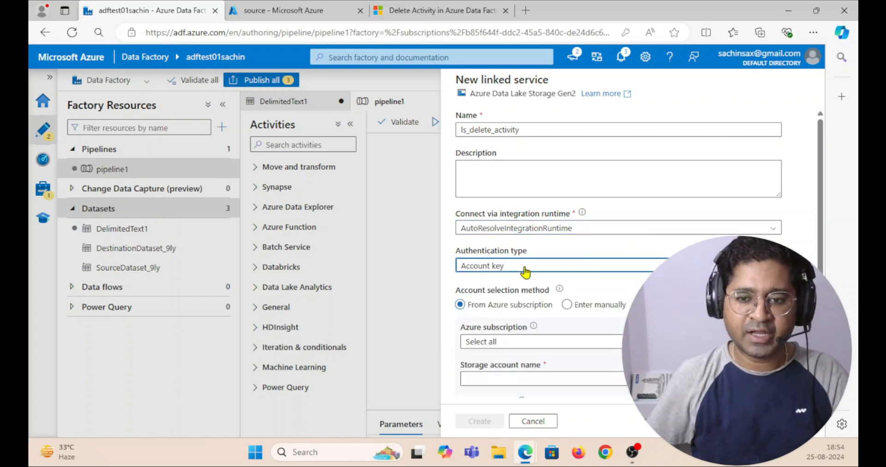
{"action": "scroll", "coordinate": [555, 266], "scroll_direction": "down", "scroll_amount": 1}
{"action": "scroll", "coordinate": [554, 266], "scroll_direction": "down", "scroll_amount": 1}
{"action": "scroll", "coordinate": [545, 213], "scroll_direction": "down", "scroll_amount": 2}
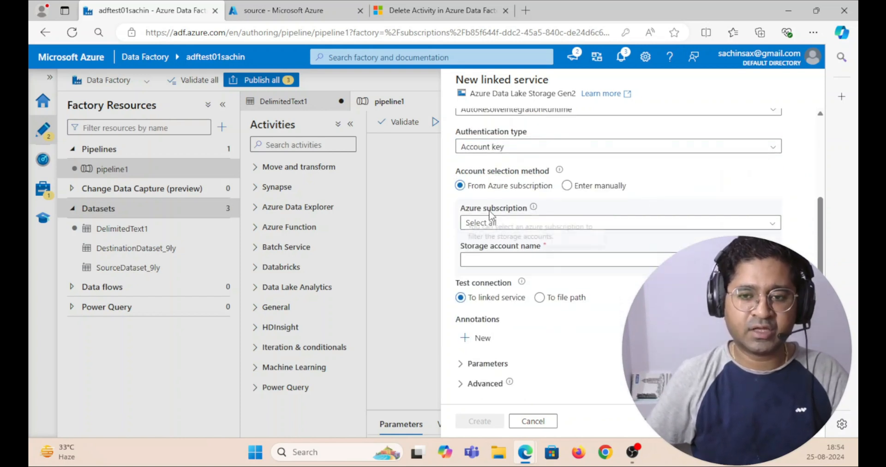
{"action": "left_click", "coordinate": [503, 226]}
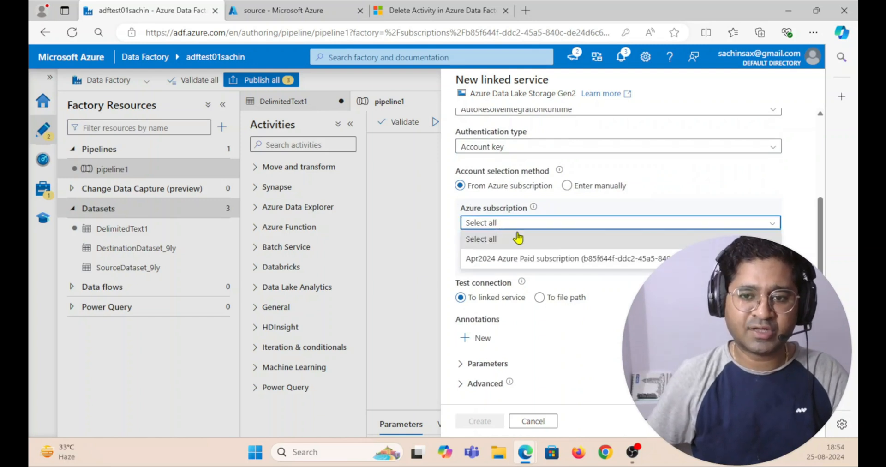
{"action": "left_click", "coordinate": [501, 259]}
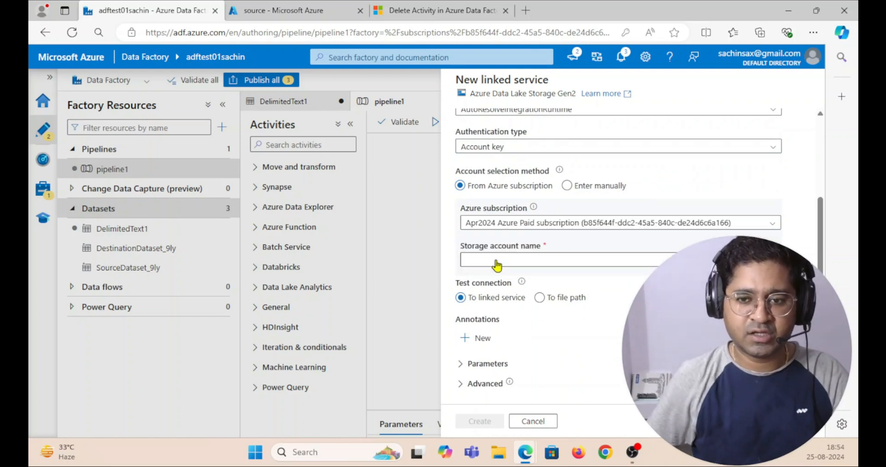
{"action": "left_click", "coordinate": [523, 260]}
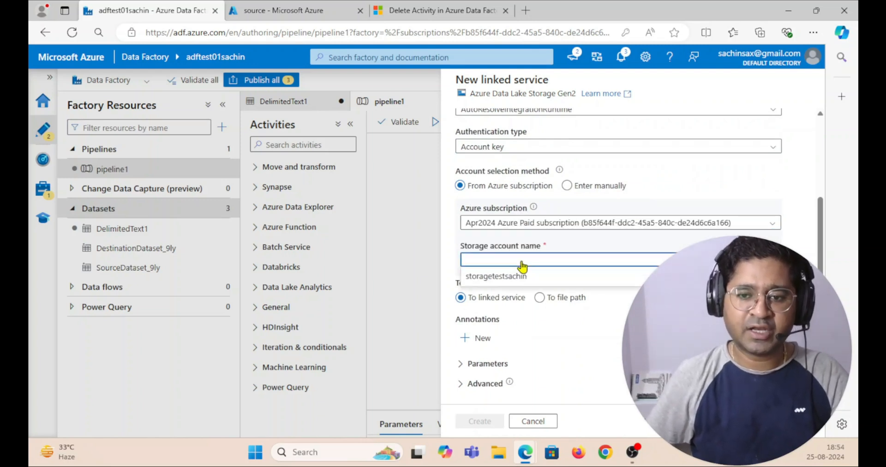
{"action": "left_click", "coordinate": [481, 277]}
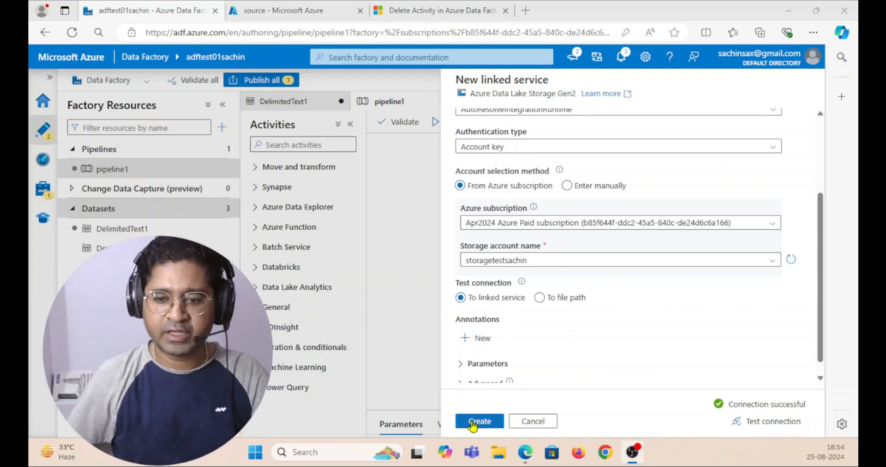
{"action": "scroll", "coordinate": [558, 249], "scroll_direction": "up", "scroll_amount": 3}
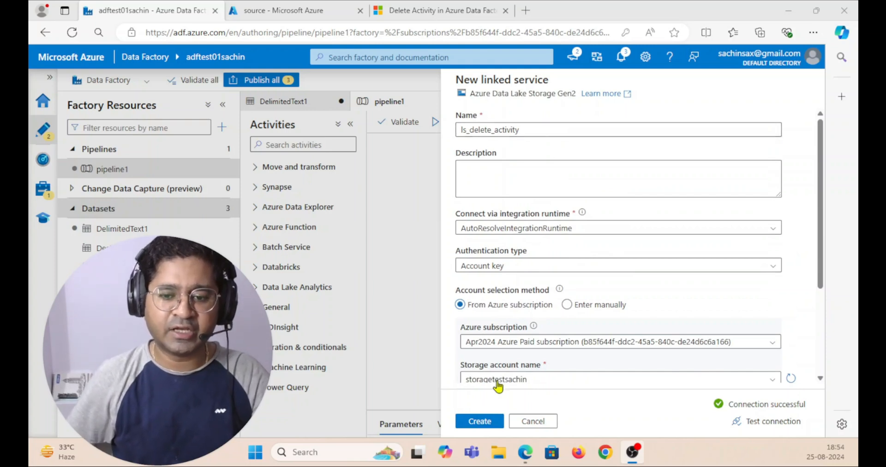
{"action": "left_click", "coordinate": [480, 421]}
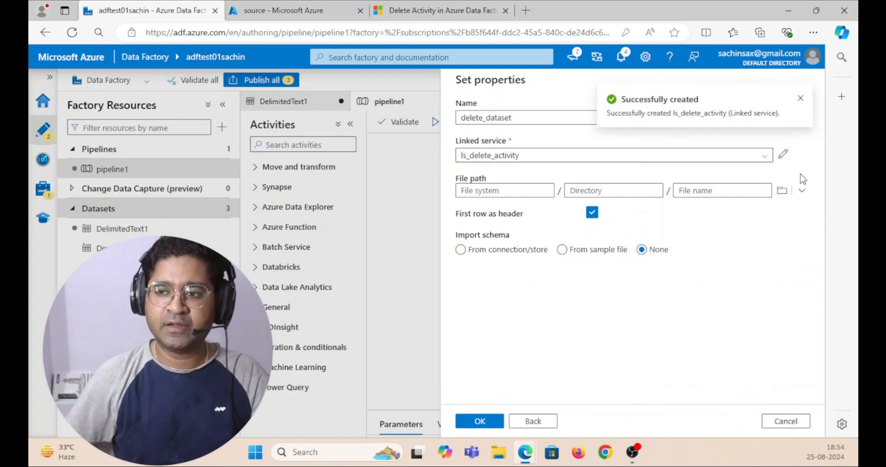
Set the dataset's file path to source/source_directory/order_items_2022-01-29.csv and create the dataset with schema import set to None
{"action": "left_click", "coordinate": [786, 196]}
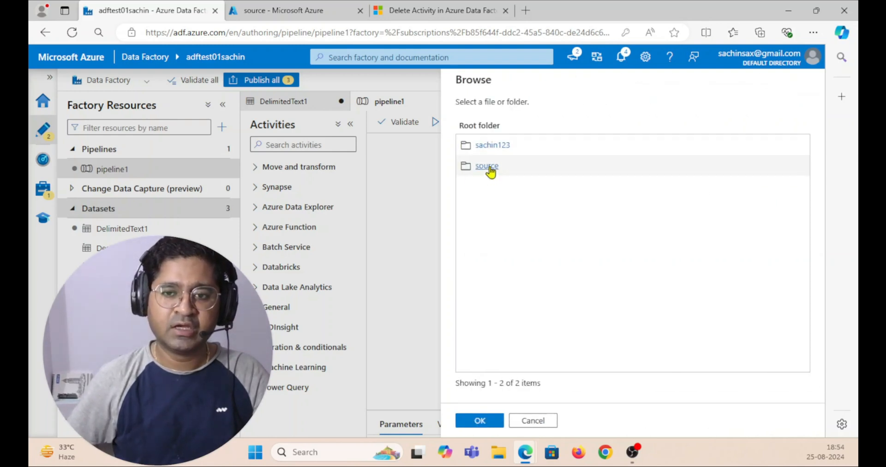
{"action": "left_click", "coordinate": [490, 167]}
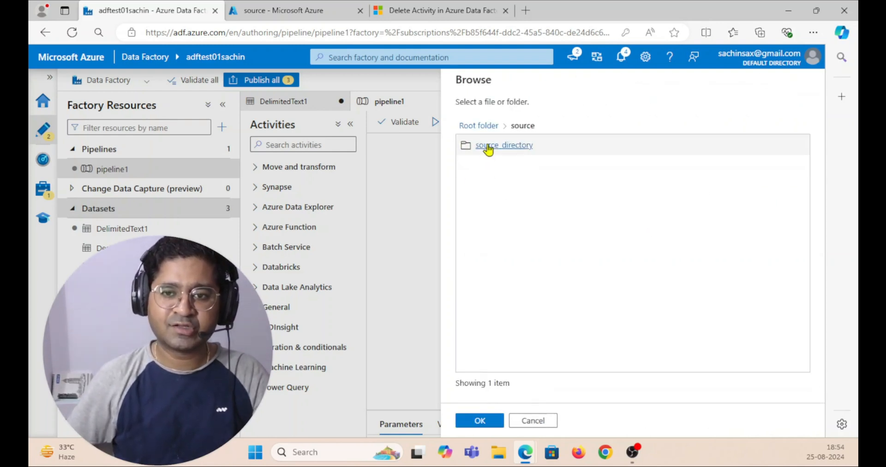
{"action": "left_click", "coordinate": [492, 146]}
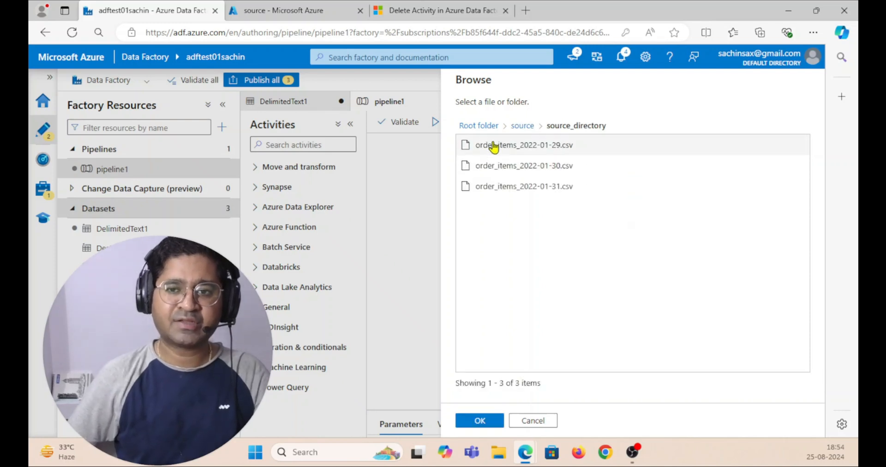
{"action": "left_click", "coordinate": [494, 146]}
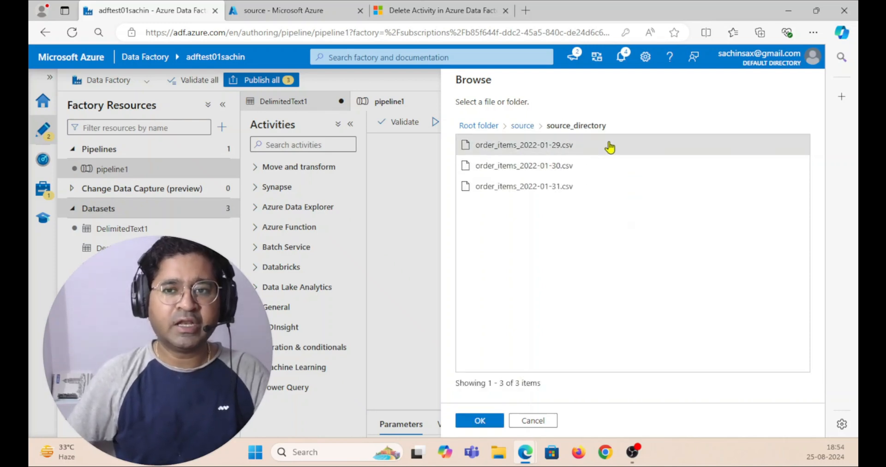
{"action": "left_click", "coordinate": [491, 421]}
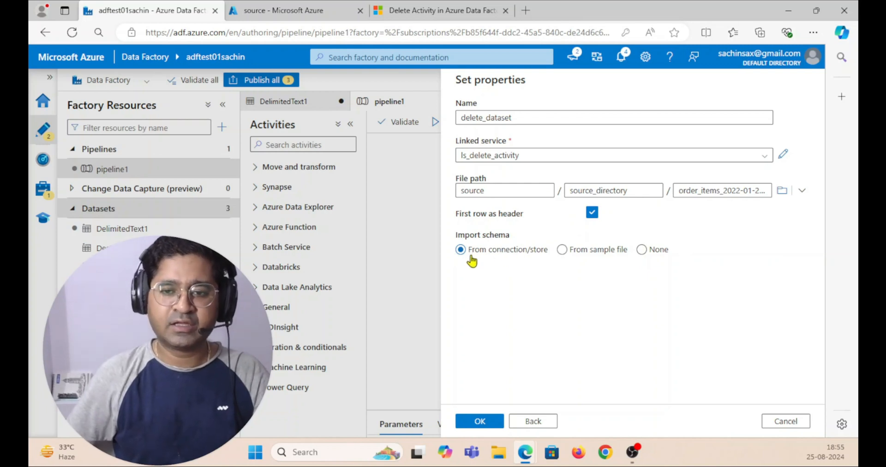
{"action": "left_click", "coordinate": [642, 250]}
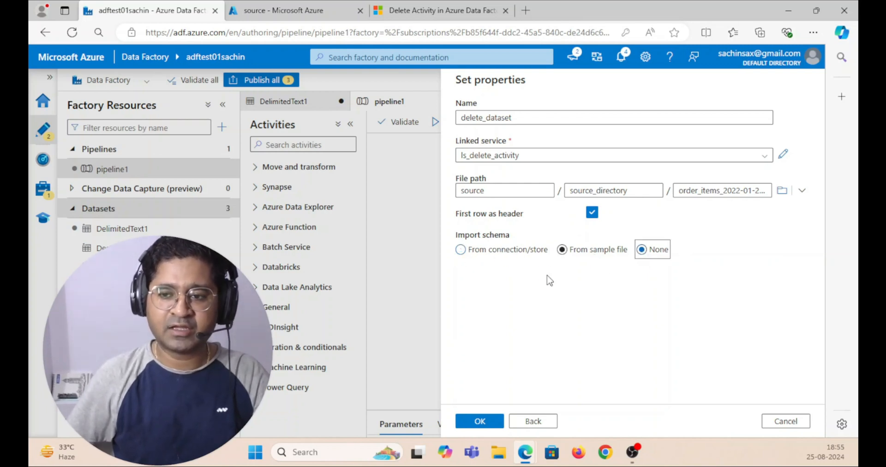
{"action": "left_click", "coordinate": [479, 421]}
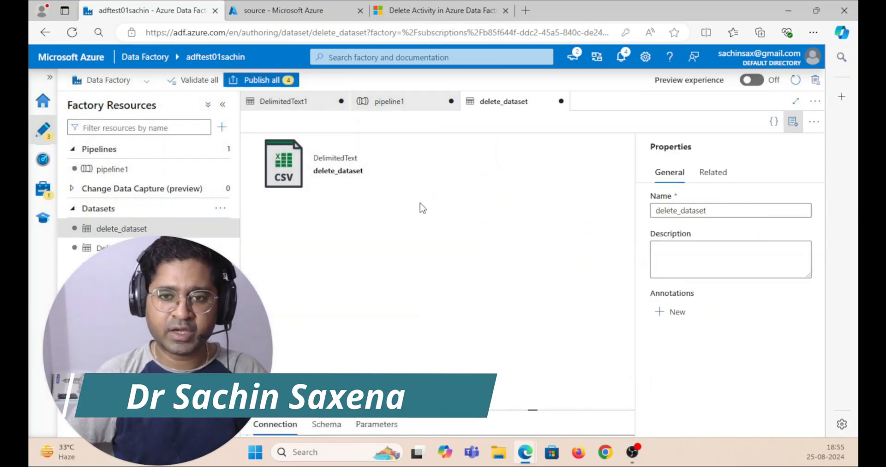
Find the Delete activity and add it to the pipeline1 canvas
{"action": "left_click", "coordinate": [380, 102]}
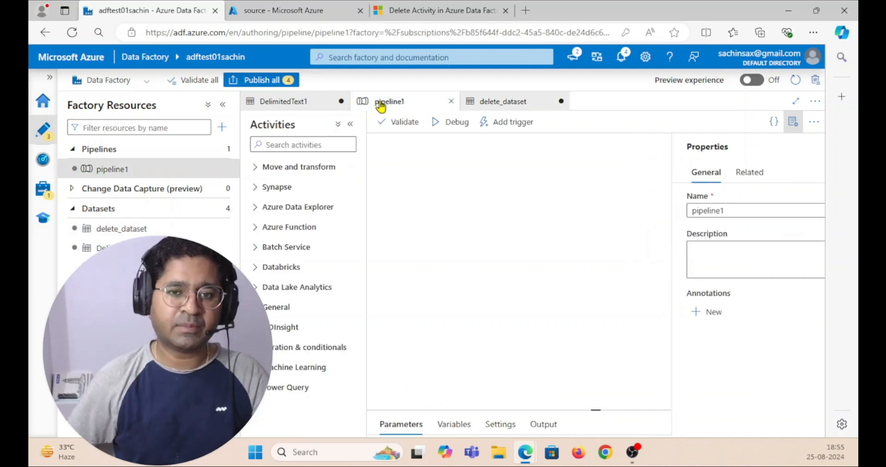
{"action": "left_click", "coordinate": [283, 144]}
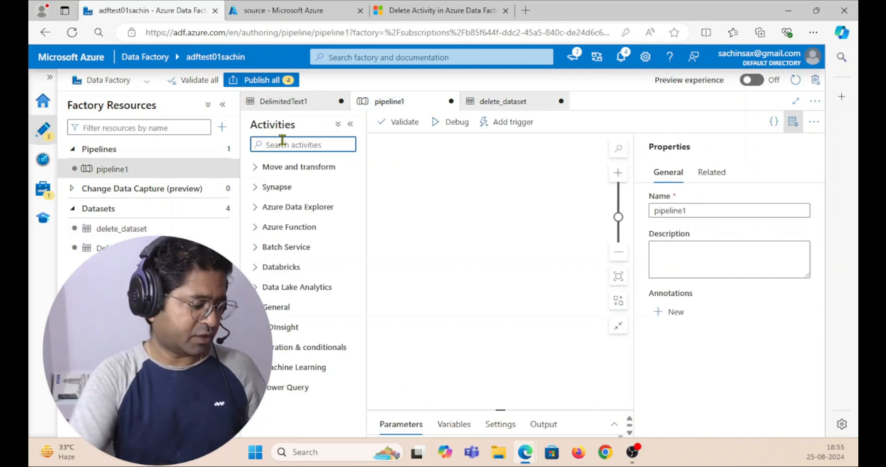
{"action": "type", "text": "delete"}
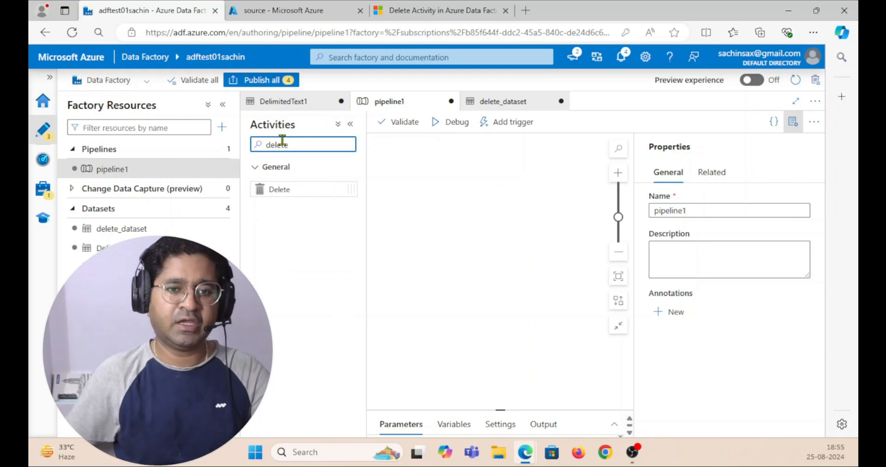
{"action": "left_click_drag", "start_coordinate": [277, 191], "coordinate": [483, 214]}
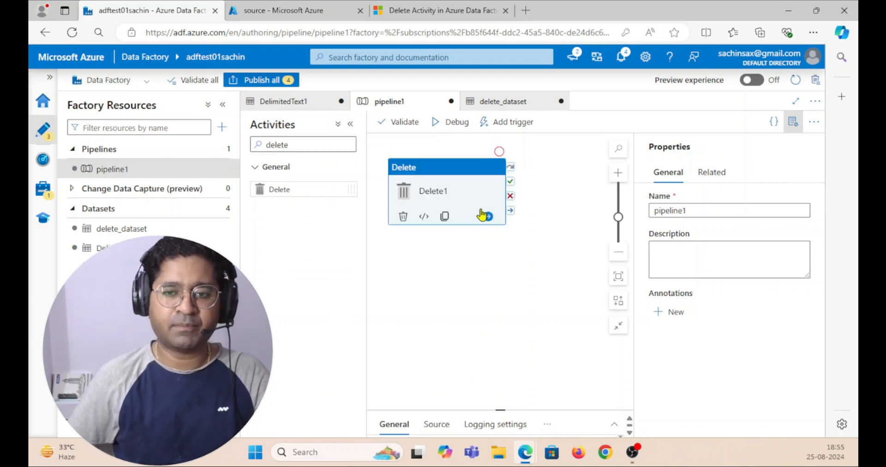
Select delete_dataset as the source dataset of the Delete activity
{"action": "left_click_drag", "start_coordinate": [500, 410], "coordinate": [497, 298]}
{"action": "left_click", "coordinate": [793, 121]}
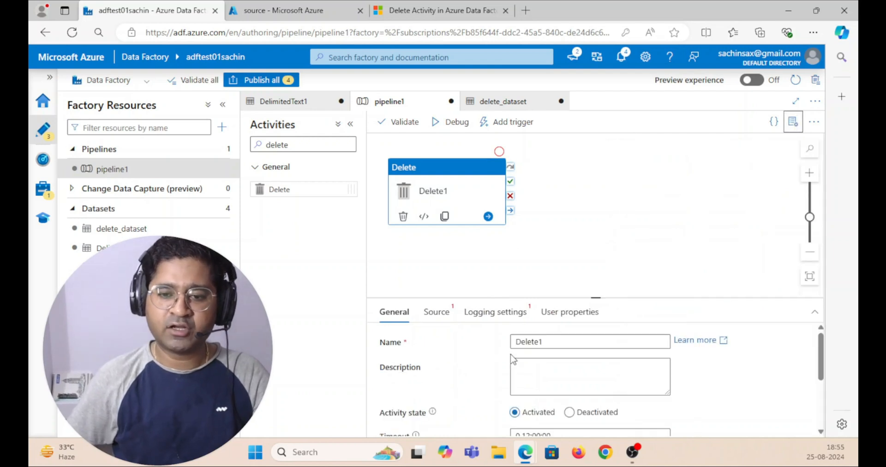
{"action": "left_click_drag", "start_coordinate": [596, 298], "coordinate": [613, 247]}
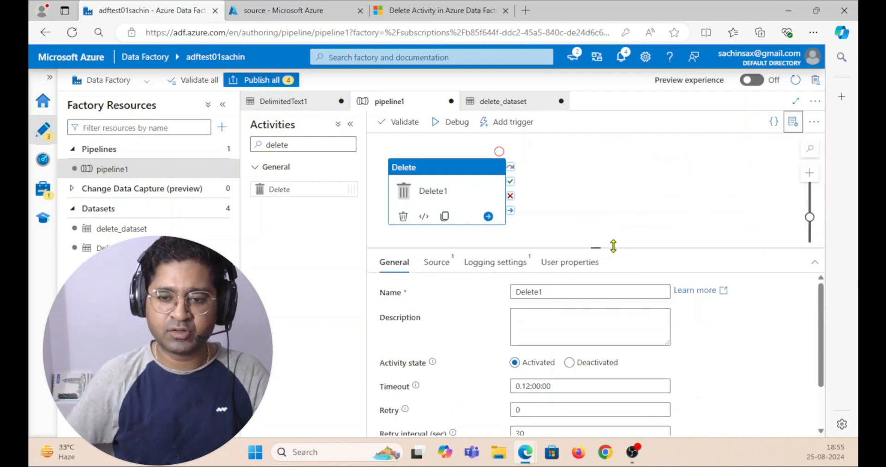
{"action": "left_click", "coordinate": [447, 263]}
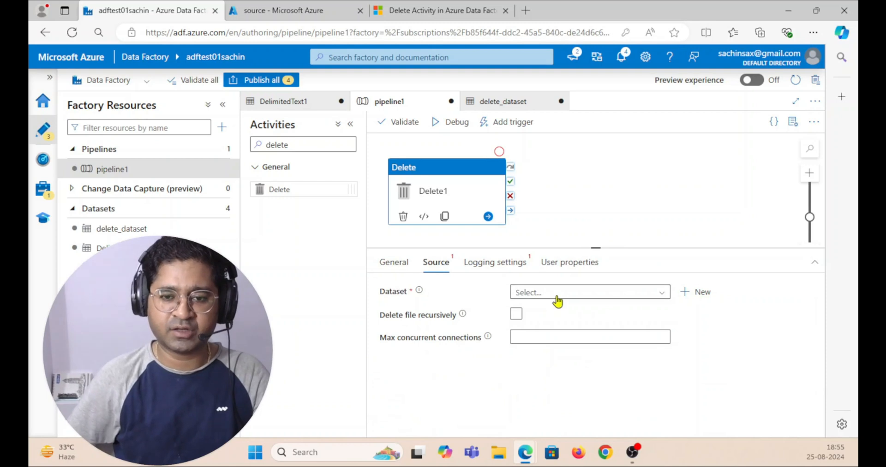
{"action": "left_click", "coordinate": [557, 297]}
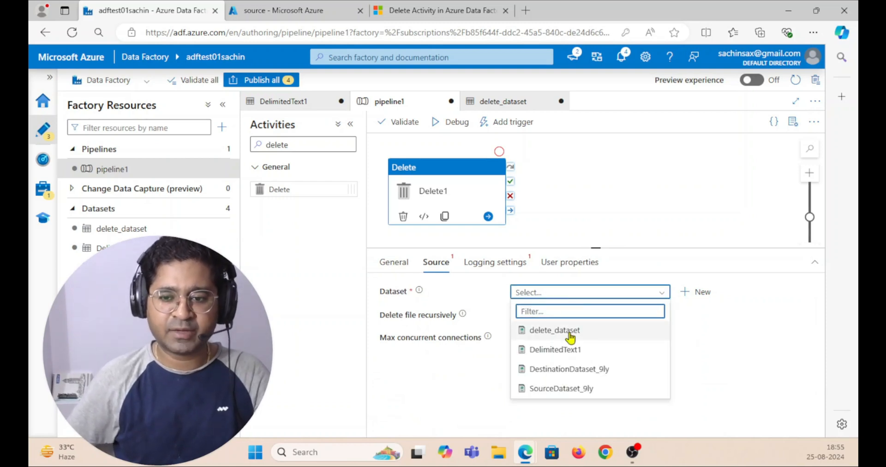
{"action": "left_click", "coordinate": [539, 335]}
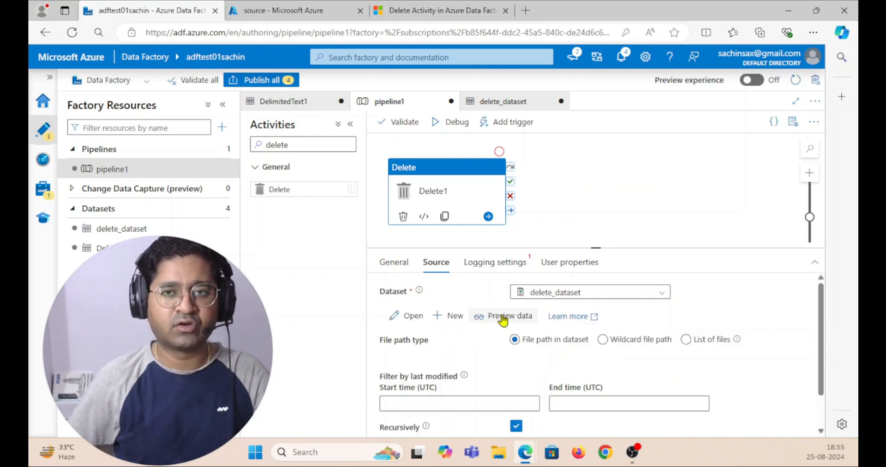
Preview the data of the source dataset and review the Delete activity's source options
{"action": "left_click", "coordinate": [503, 318]}
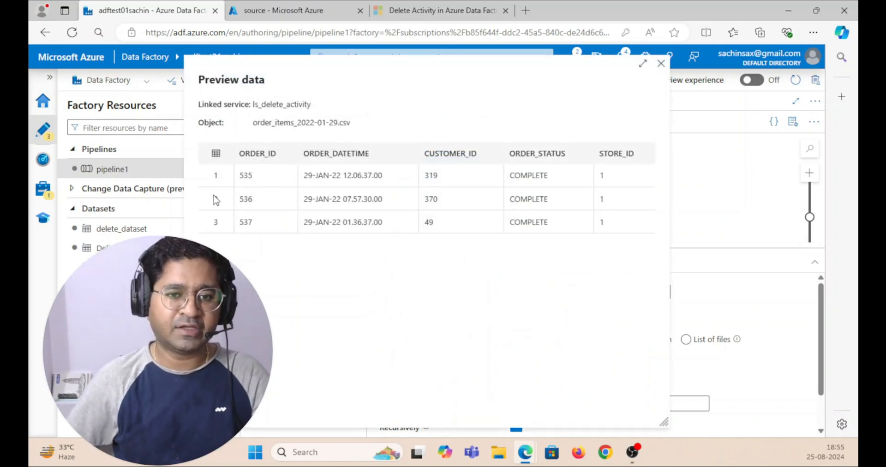
{"action": "left_click", "coordinate": [662, 63]}
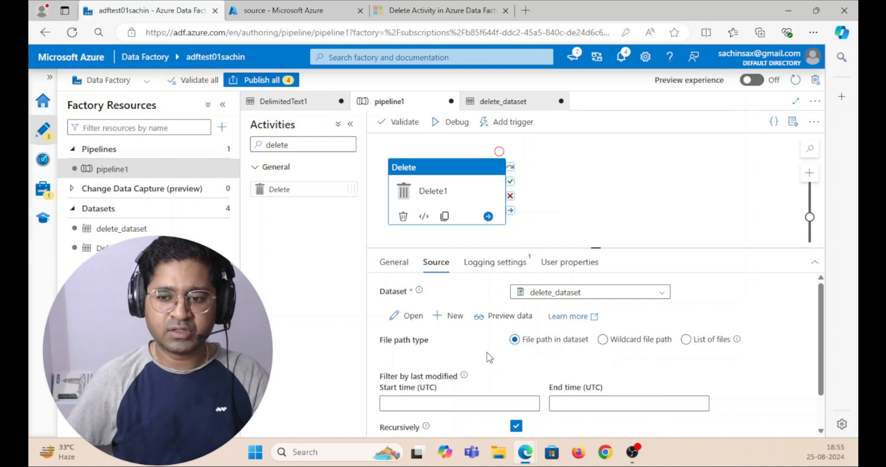
{"action": "scroll", "coordinate": [487, 357], "scroll_direction": "down", "scroll_amount": 1}
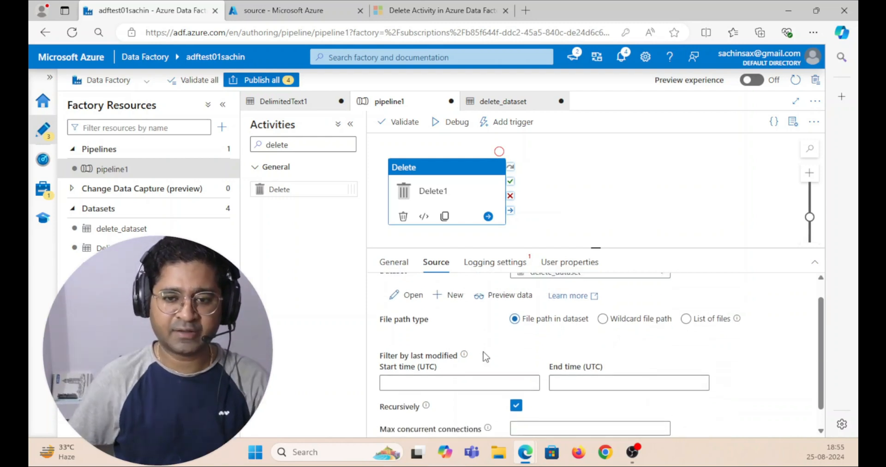
{"action": "scroll", "coordinate": [488, 357], "scroll_direction": "up", "scroll_amount": 2}
Set ls_delete_activity as the logging account linked service of the Delete activity
{"action": "left_click", "coordinate": [494, 262]}
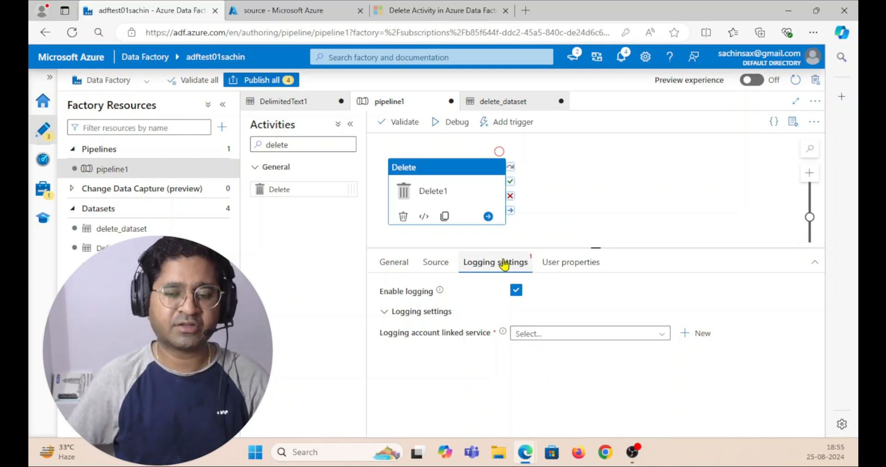
{"action": "mouse_move", "coordinate": [441, 291]}
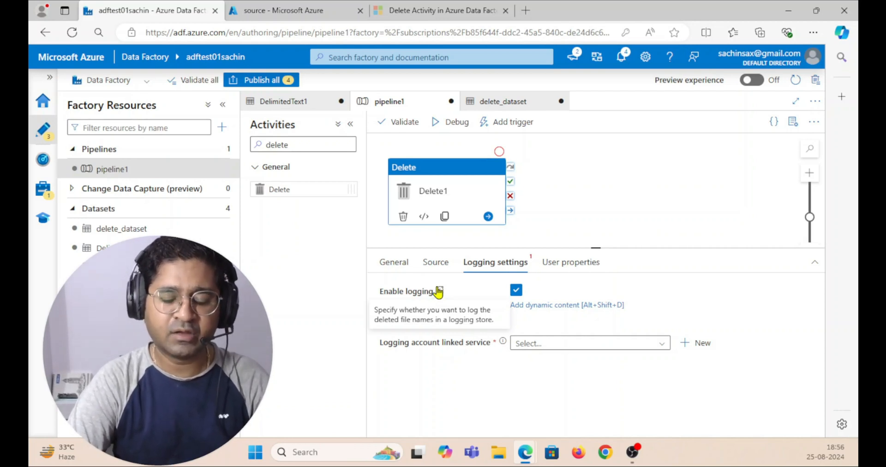
{"action": "left_click", "coordinate": [562, 336]}
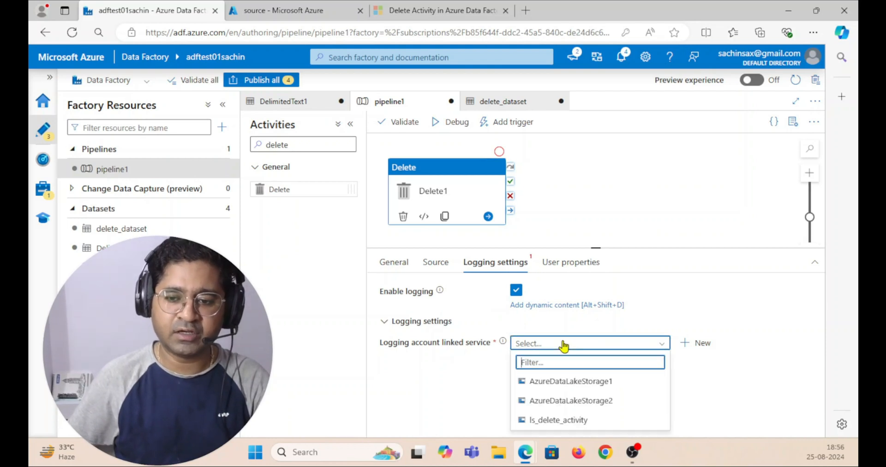
{"action": "left_click", "coordinate": [563, 411]}
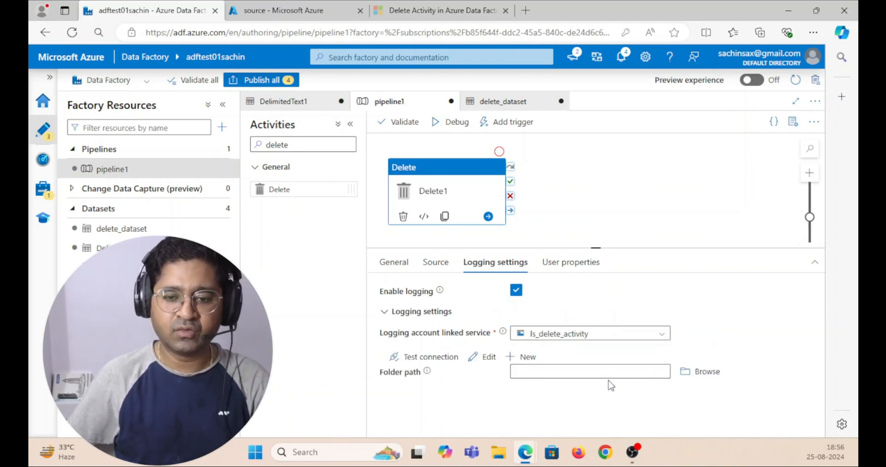
{"action": "mouse_move", "coordinate": [429, 374]}
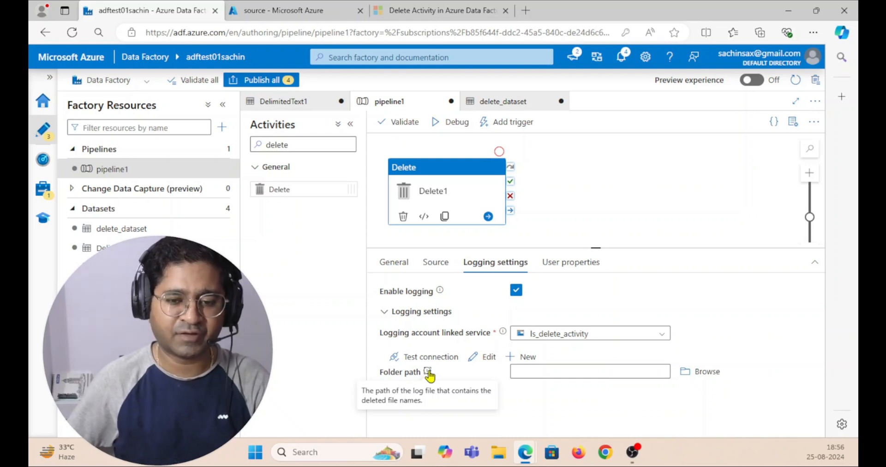
{"action": "left_click", "coordinate": [708, 375]}
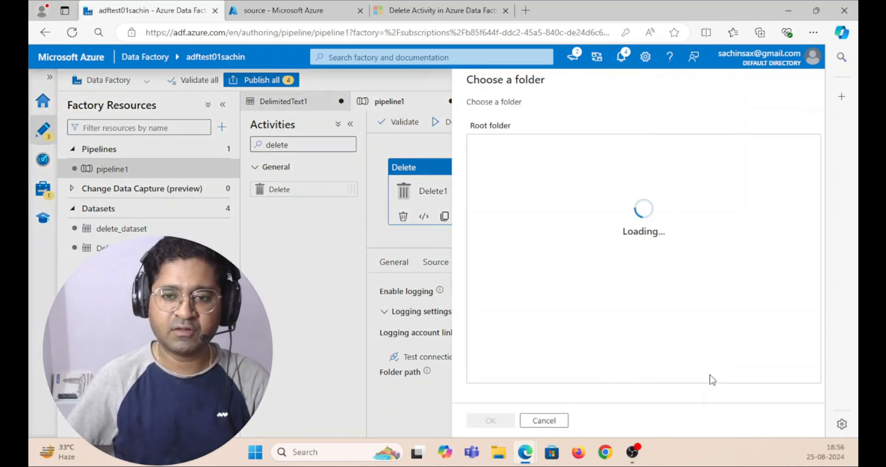
{"action": "left_click", "coordinate": [532, 426]}
Switch to the Azure portal and create a new container named logfile in the storage account
{"action": "left_click", "coordinate": [277, 11]}
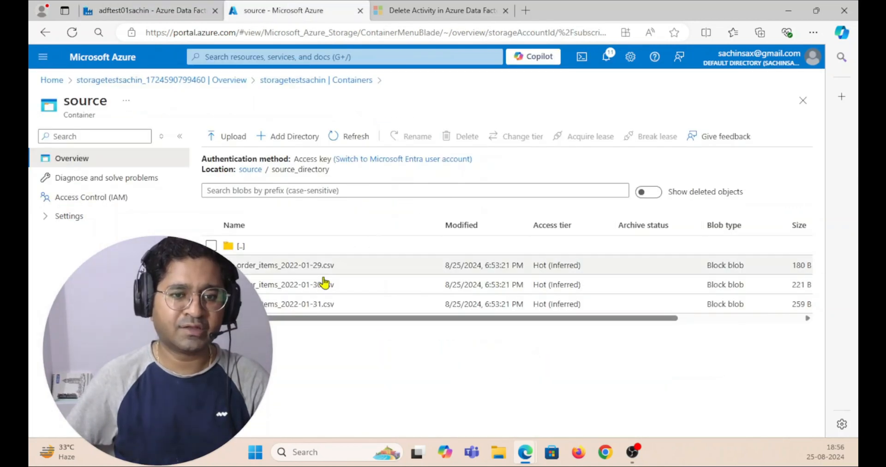
{"action": "left_click", "coordinate": [294, 81]}
{"action": "left_click", "coordinate": [238, 135]}
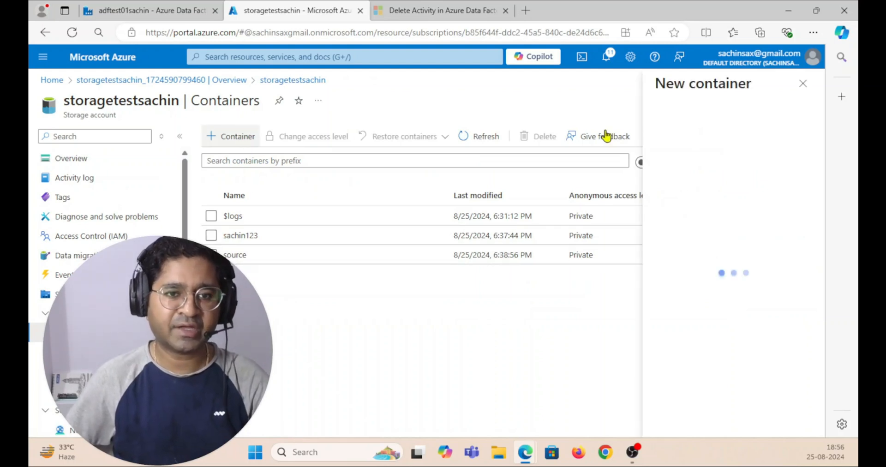
{"action": "type", "text": "log_file"}
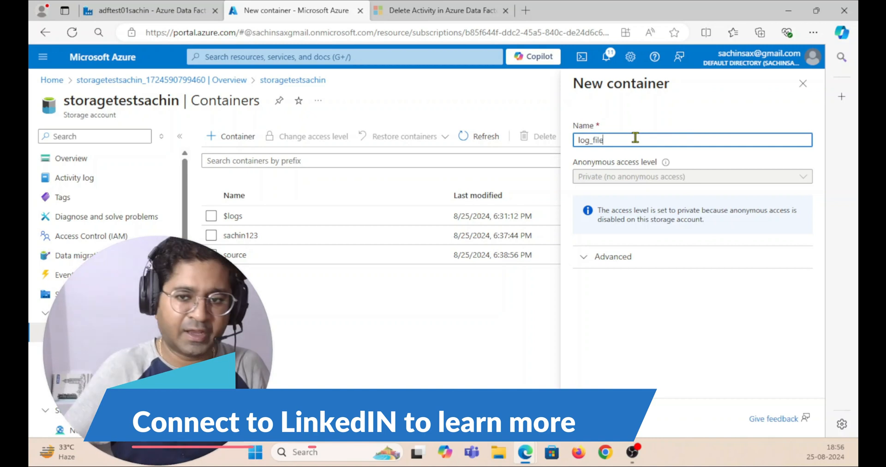
{"action": "left_click", "coordinate": [593, 140]}
{"action": "key", "text": "BackSpace"}
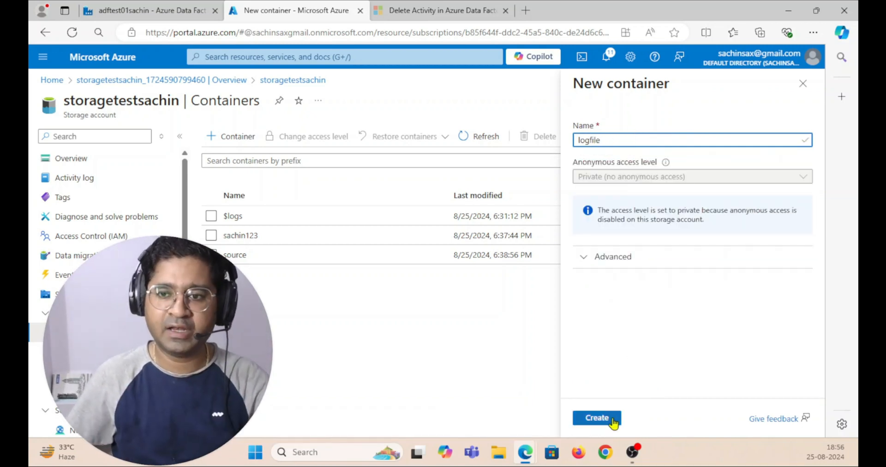
{"action": "left_click", "coordinate": [601, 418]}
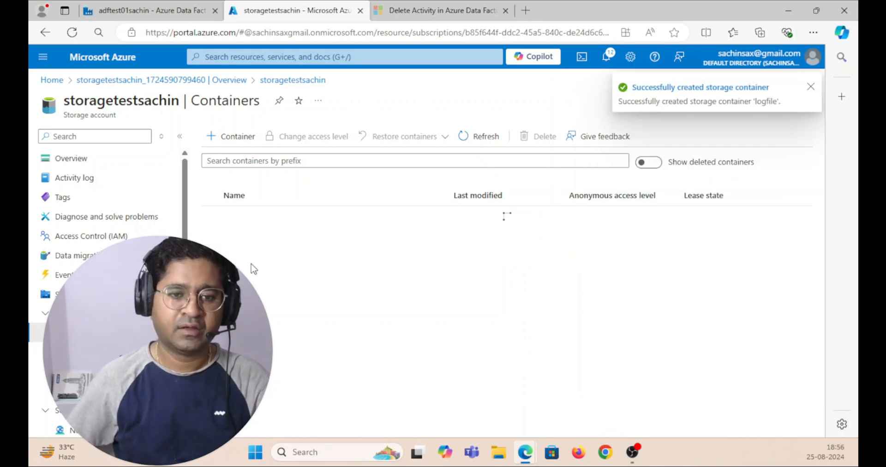
Return to Data Factory and set the Delete activity's logging folder path to the logfile container
{"action": "left_click", "coordinate": [111, 6]}
{"action": "left_click", "coordinate": [699, 371]}
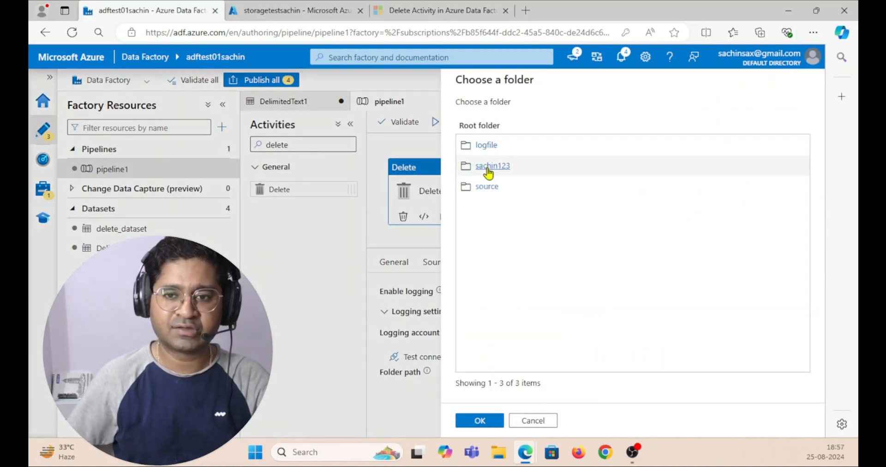
{"action": "left_click", "coordinate": [487, 144]}
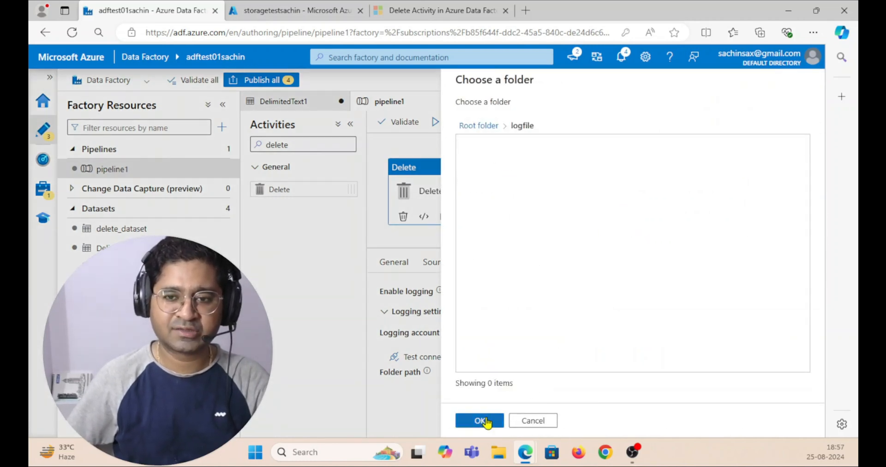
{"action": "left_click", "coordinate": [480, 421]}
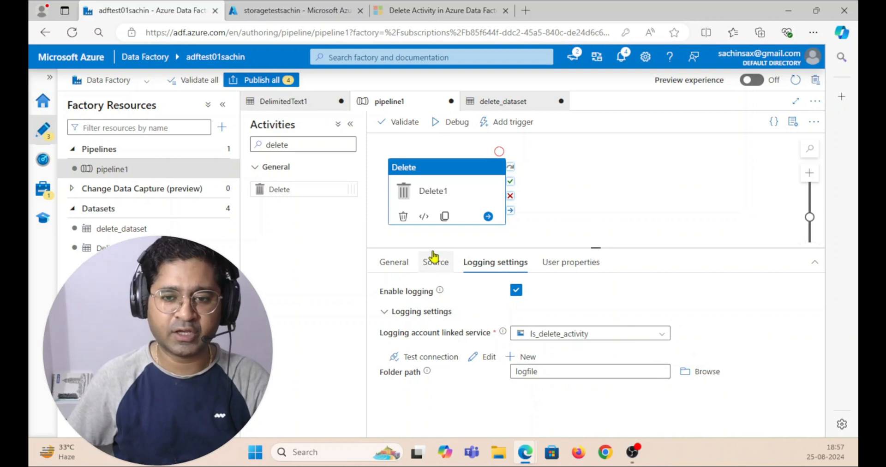
Run pipeline1 in debug mode and collapse the activities list to make room for the run output
{"action": "left_click", "coordinate": [443, 121]}
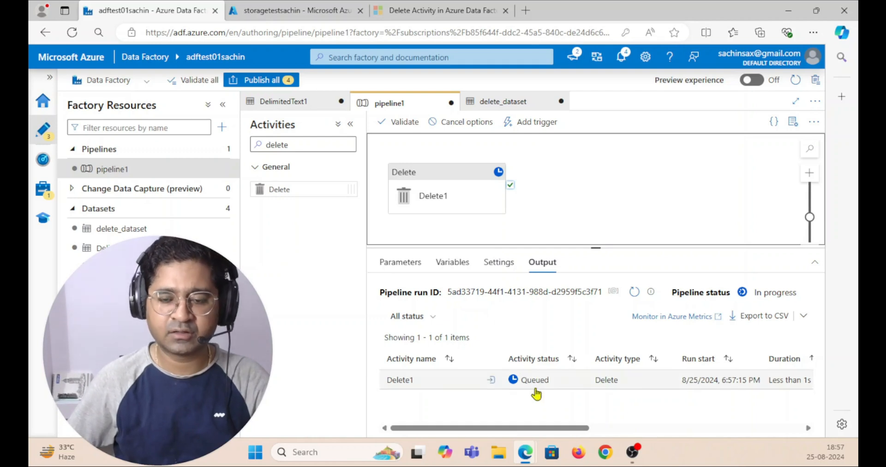
{"action": "left_click", "coordinate": [350, 126]}
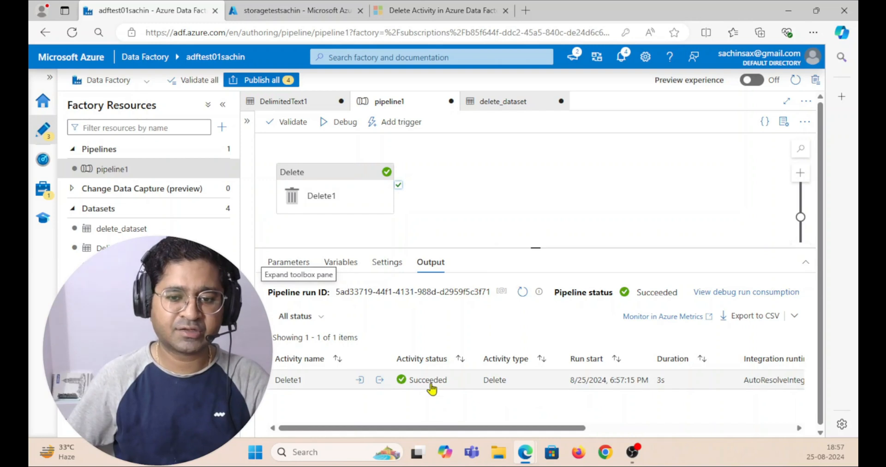
Switch to the Azure portal and open source_directory in the source container to check which files remain
{"action": "left_click", "coordinate": [277, 10]}
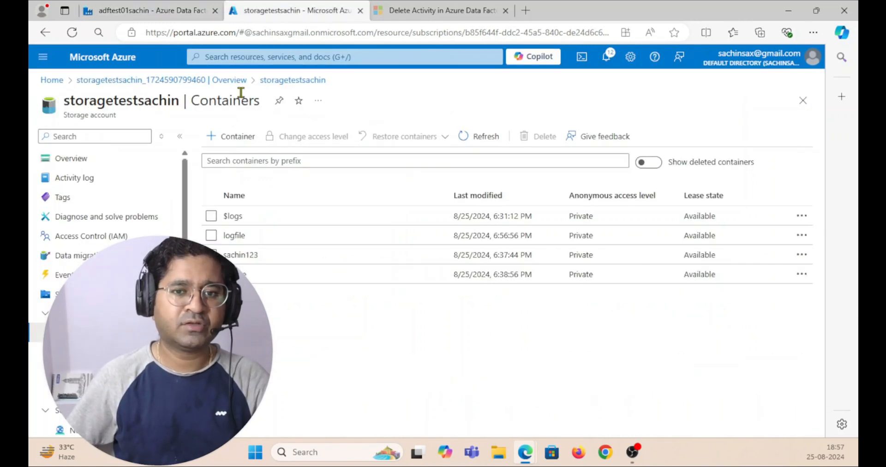
{"action": "left_click", "coordinate": [248, 274]}
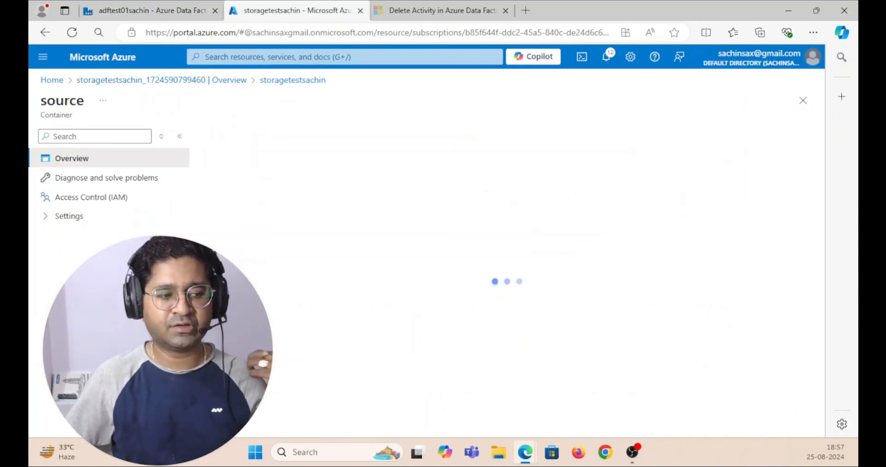
{"action": "left_click", "coordinate": [250, 247]}
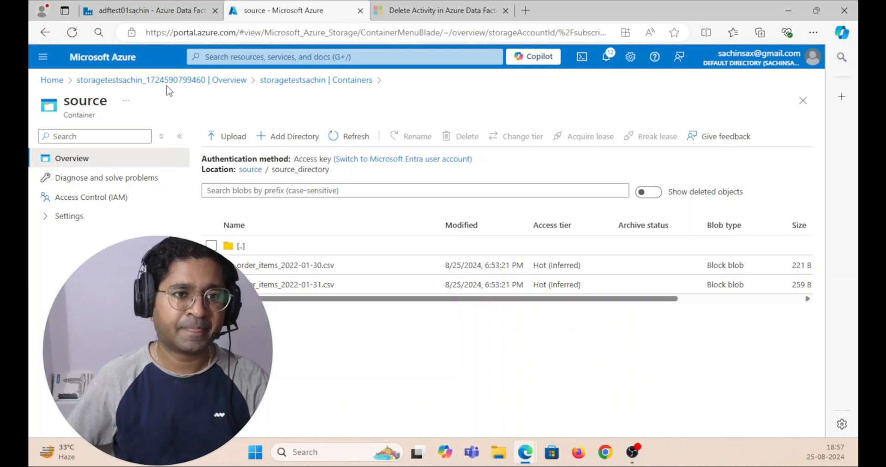
Go back to the storage account's containers and open the contents of the CSV log inside the logfile container's run folder
{"action": "left_click", "coordinate": [295, 82]}
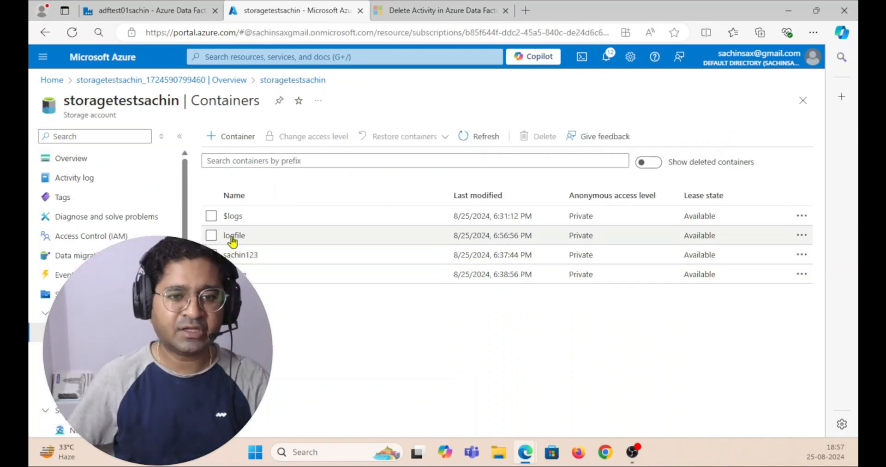
{"action": "left_click", "coordinate": [233, 237]}
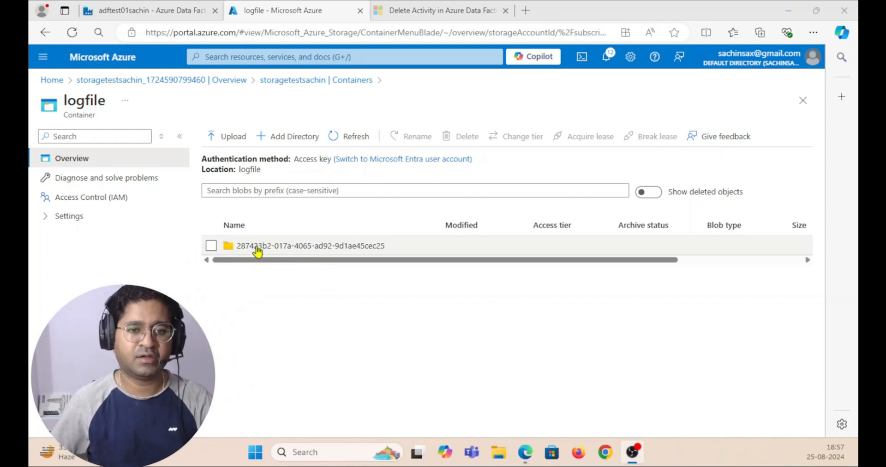
{"action": "left_click", "coordinate": [257, 247]}
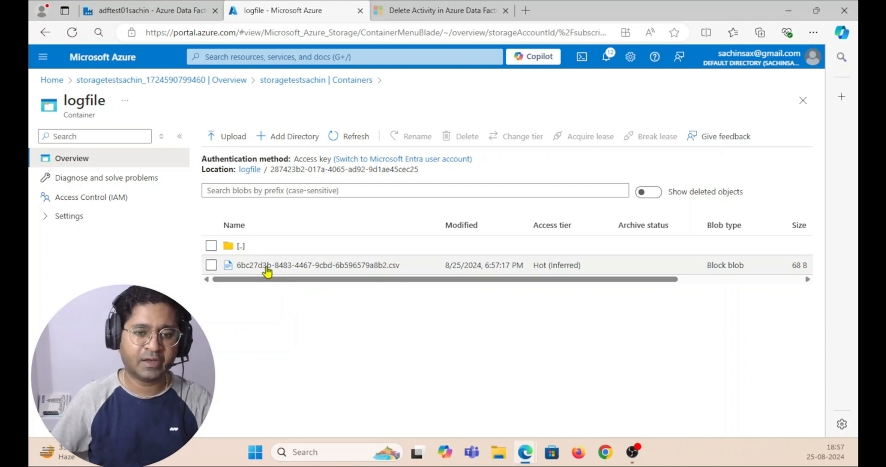
{"action": "left_click", "coordinate": [267, 267]}
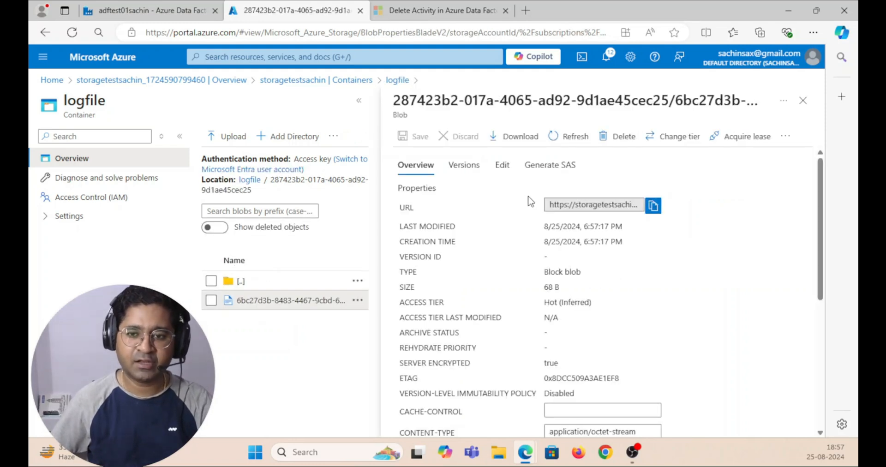
{"action": "left_click", "coordinate": [503, 167]}
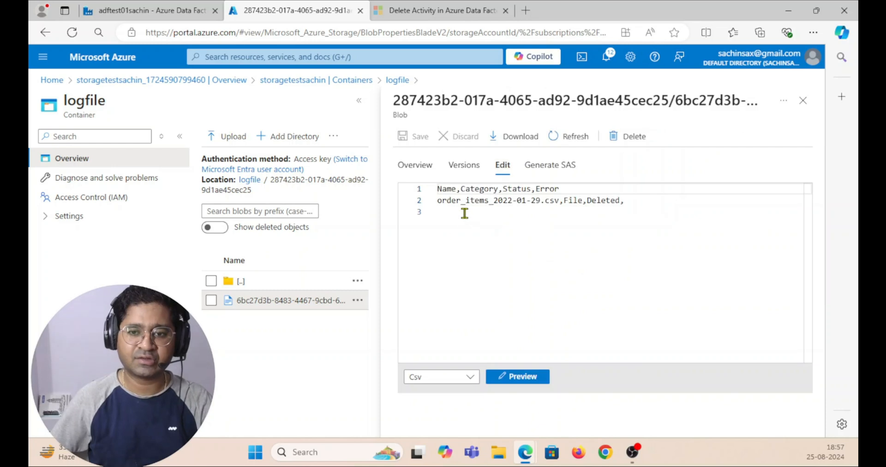
Examine the log's file name, category, status and error entries for the deleted file
{"action": "left_click_drag", "start_coordinate": [438, 201], "coordinate": [549, 200]}
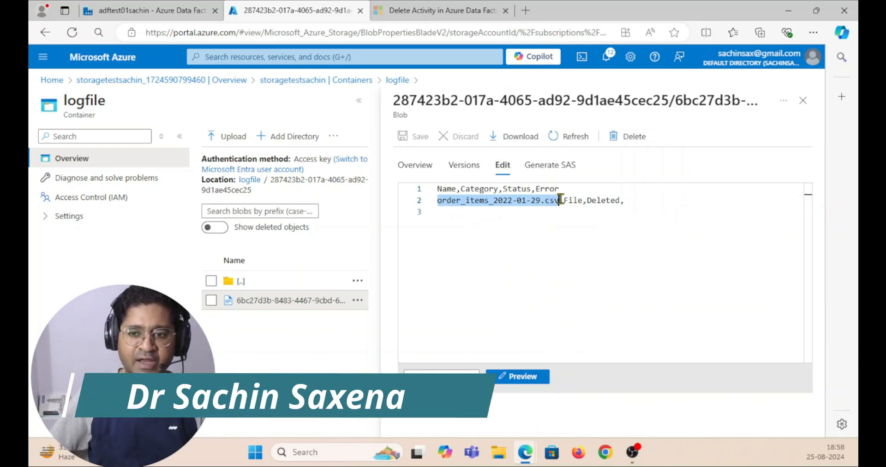
{"action": "left_click", "coordinate": [561, 213]}
{"action": "left_click", "coordinate": [565, 201]}
{"action": "double_click", "coordinate": [565, 200]}
{"action": "left_click", "coordinate": [563, 213]}
{"action": "left_click_drag", "start_coordinate": [587, 200], "coordinate": [626, 200]}
{"action": "left_click", "coordinate": [597, 257]}
{"action": "left_click_drag", "start_coordinate": [536, 188], "coordinate": [559, 190]}
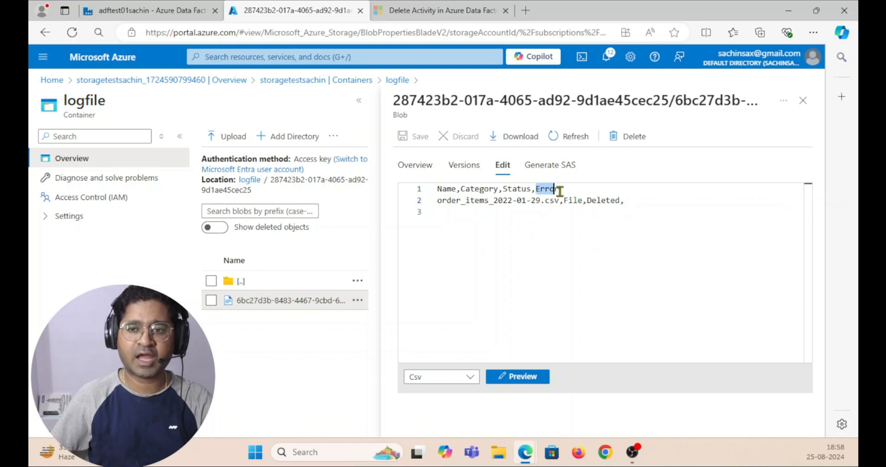
{"action": "left_click", "coordinate": [634, 222]}
{"action": "left_click", "coordinate": [630, 201]}
{"action": "left_click", "coordinate": [624, 228]}
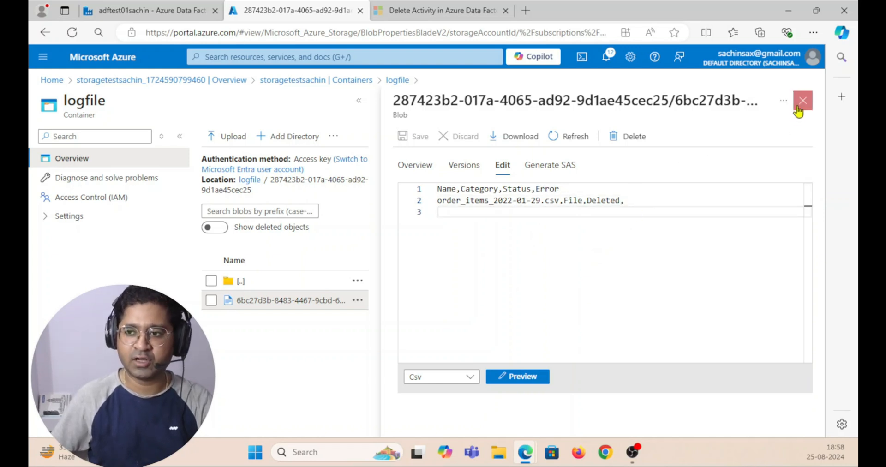
Download the CSV log file, open it in Excel from the Downloads folder and maximize the workbook window
{"action": "left_click", "coordinate": [521, 138]}
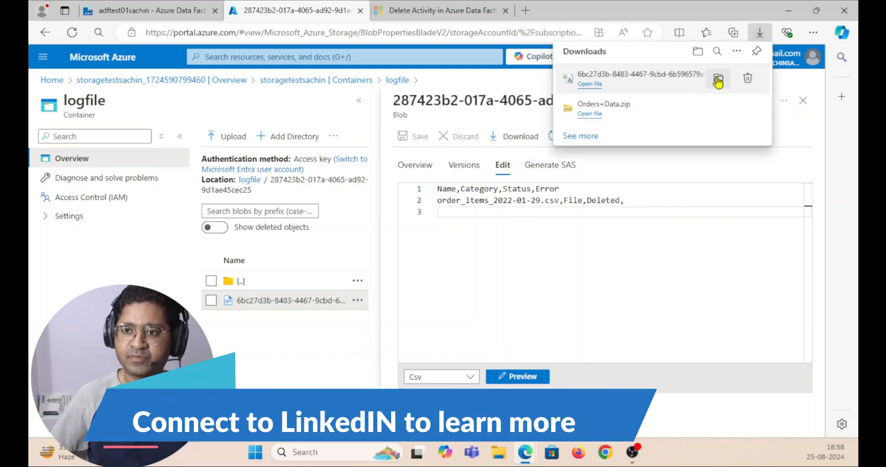
{"action": "left_click", "coordinate": [720, 79]}
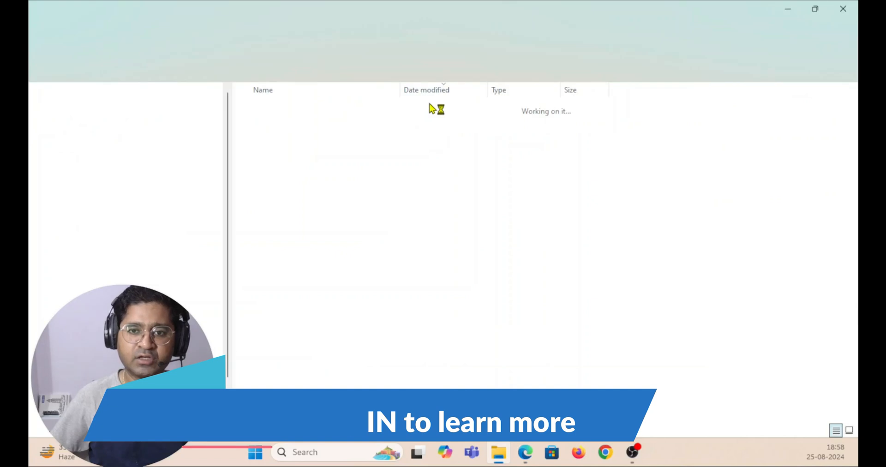
{"action": "double_click", "coordinate": [278, 127]}
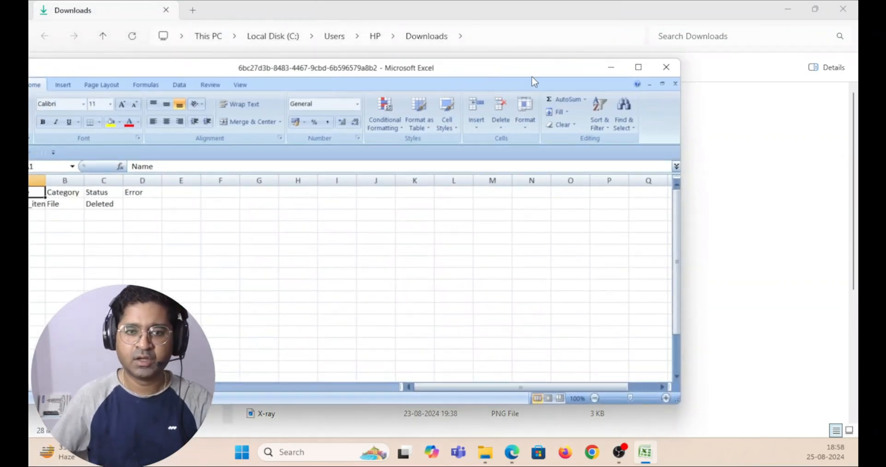
{"action": "left_click", "coordinate": [639, 68]}
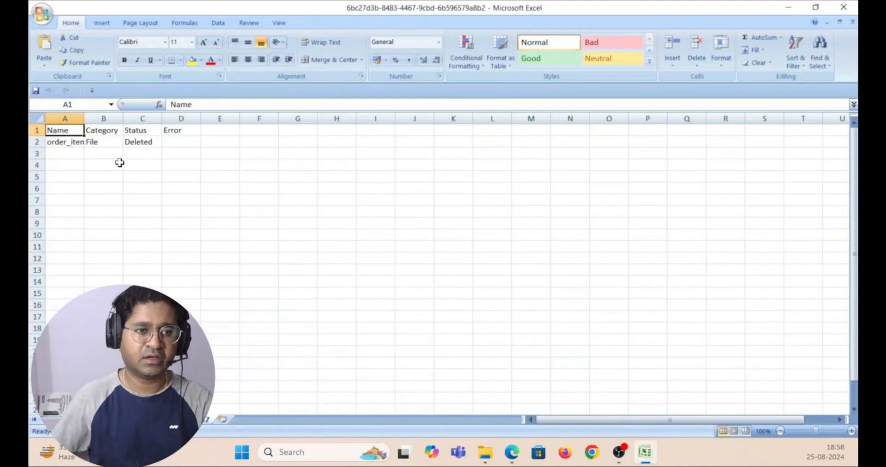
Widen column A to read the full logged file name, then close the workbook without saving and the Downloads folder
{"action": "scroll", "coordinate": [144, 170], "scroll_direction": "up", "scroll_amount": 6}
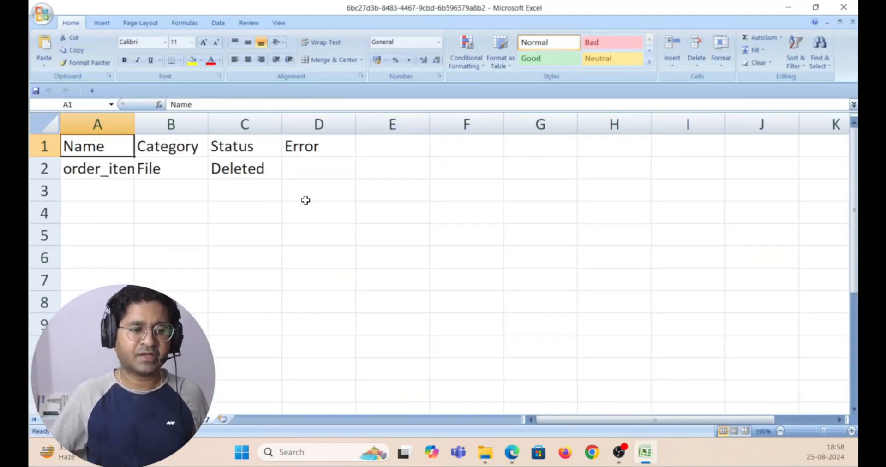
{"action": "left_click_drag", "start_coordinate": [136, 126], "coordinate": [292, 125]}
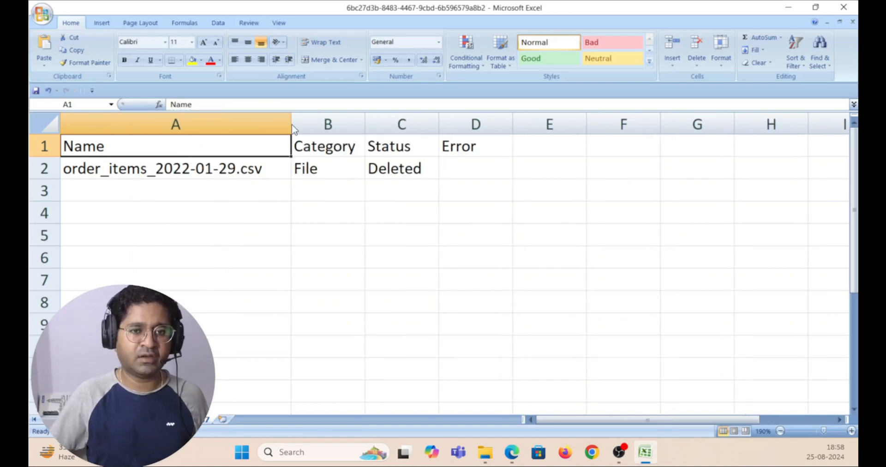
{"action": "left_click", "coordinate": [418, 148]}
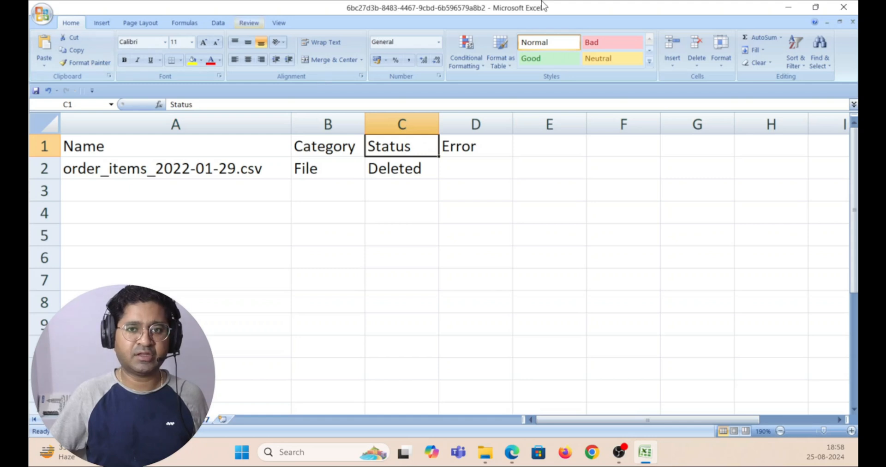
{"action": "left_click", "coordinate": [845, 7]}
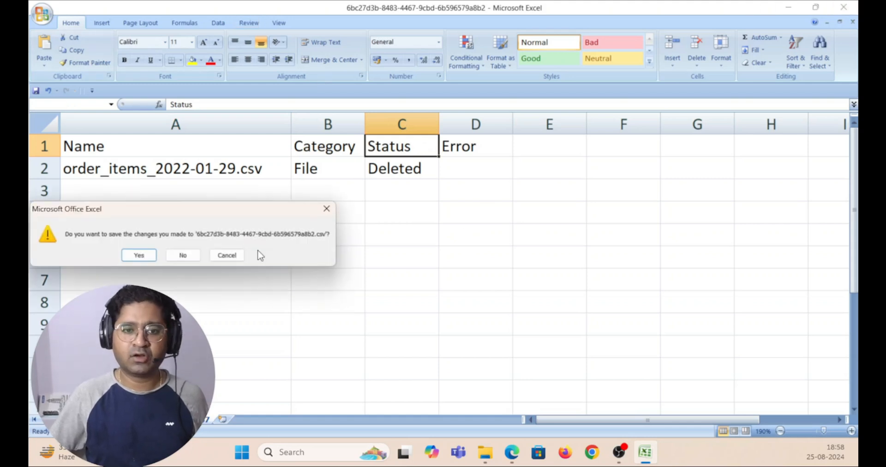
{"action": "left_click", "coordinate": [183, 255]}
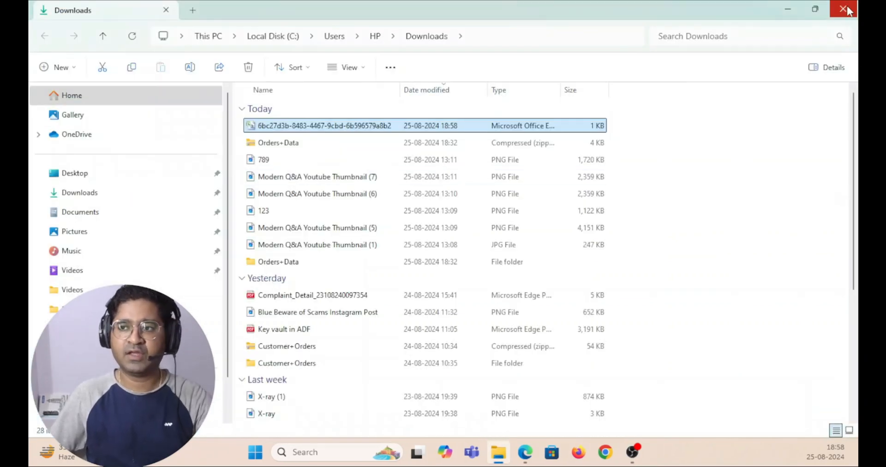
{"action": "left_click", "coordinate": [845, 8]}
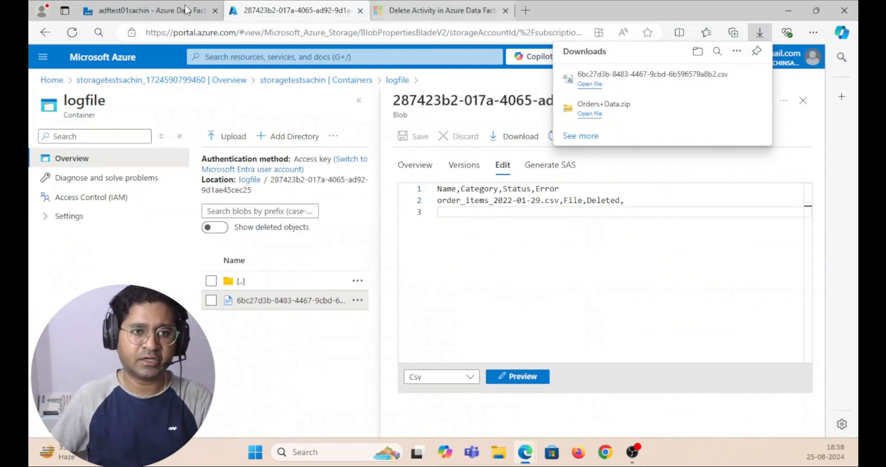
Switch to the Microsoft Learn article on the Delete activity and review its title and introductory paragraph on deleting files or folders
{"action": "left_click", "coordinate": [440, 7]}
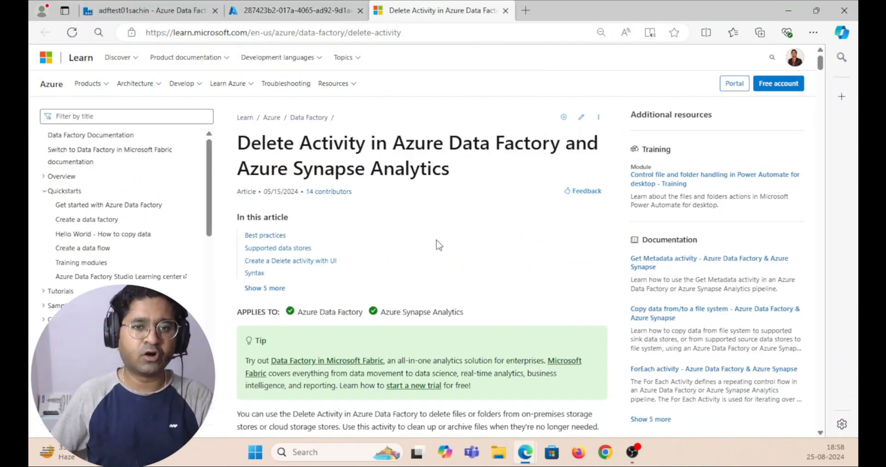
{"action": "left_click_drag", "start_coordinate": [239, 142], "coordinate": [551, 144]}
{"action": "scroll", "coordinate": [483, 277], "scroll_direction": "down", "scroll_amount": 5}
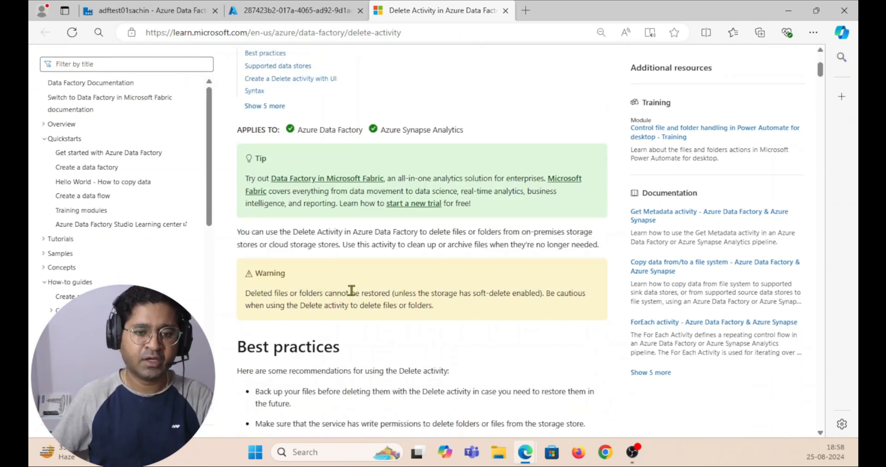
{"action": "left_click_drag", "start_coordinate": [237, 171], "coordinate": [607, 188]}
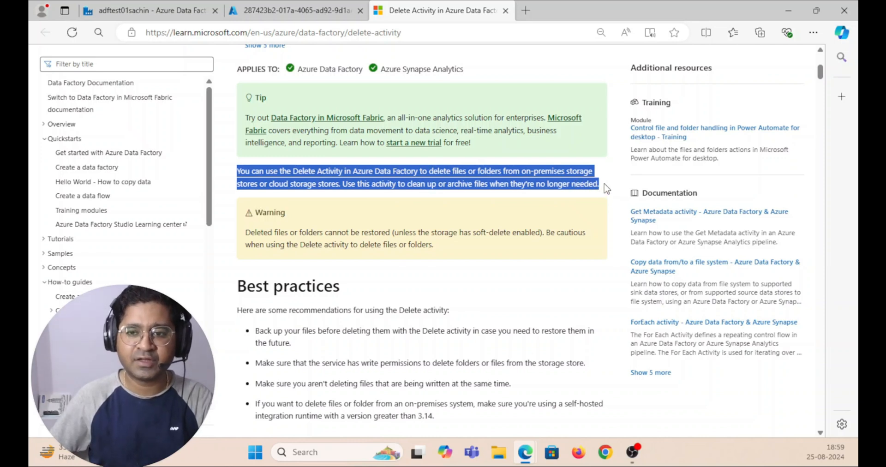
{"action": "left_click", "coordinate": [487, 182]}
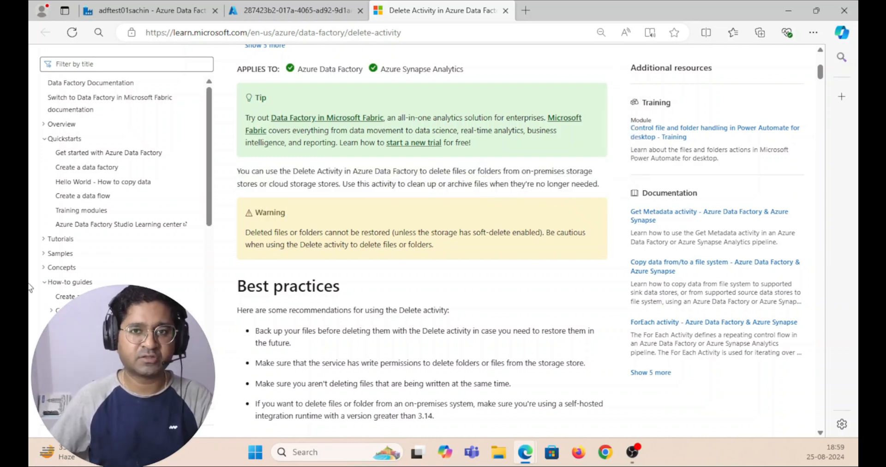